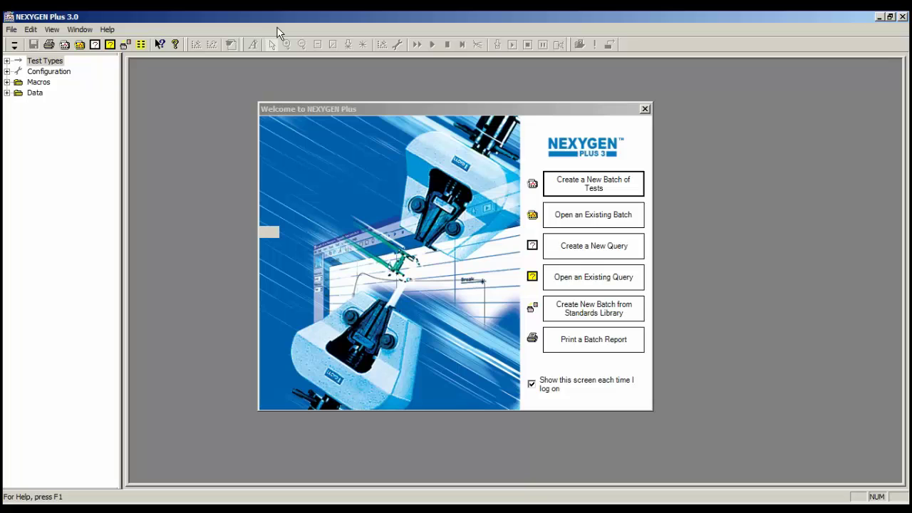
Open Statistics.batch as a 105-row results table with Color, Timestamp, Height and Maximum Load.
left_click(400, 111)
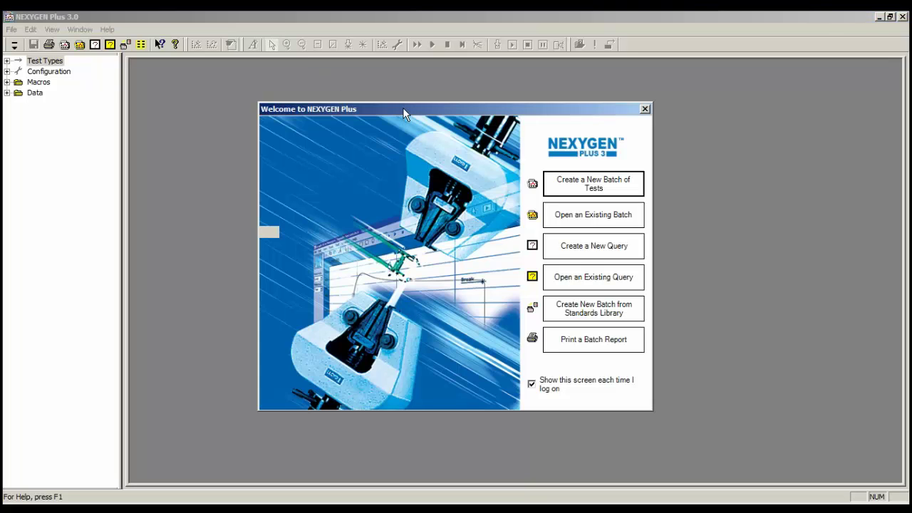
left_click(597, 218)
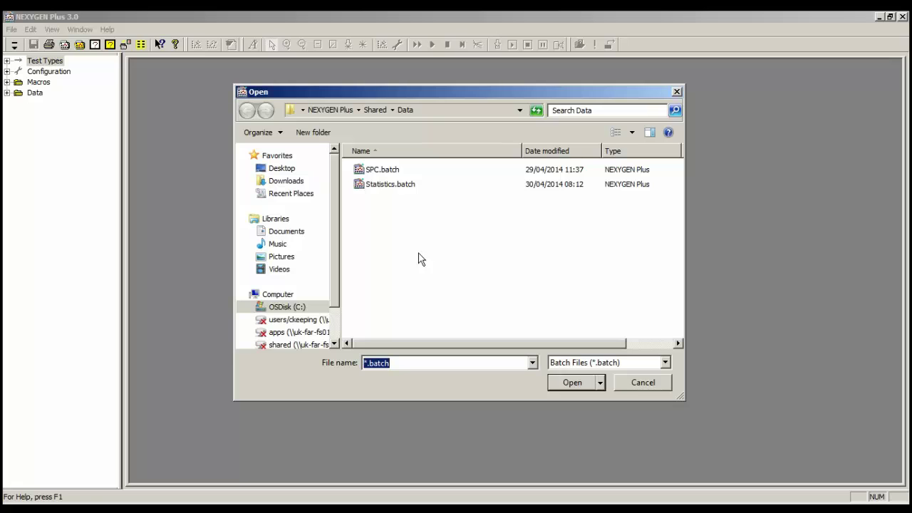
left_click(372, 187)
left_click(577, 385)
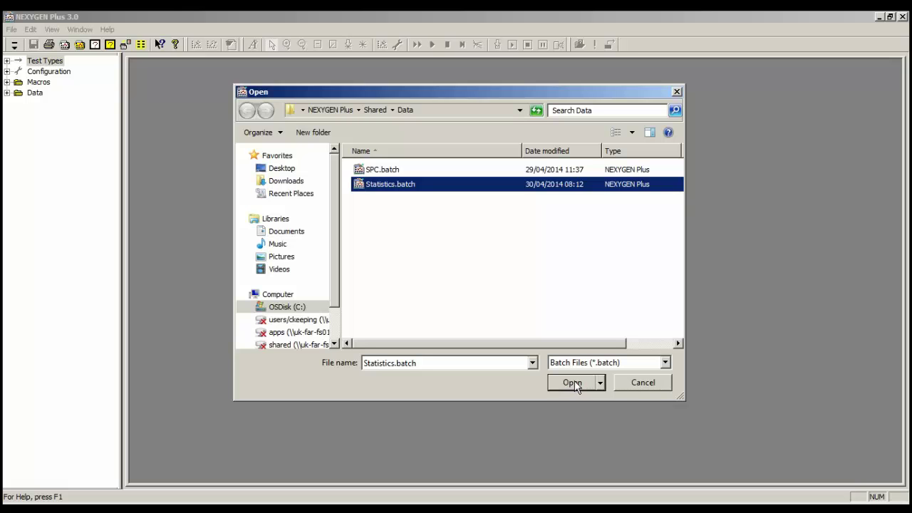
left_click(575, 385)
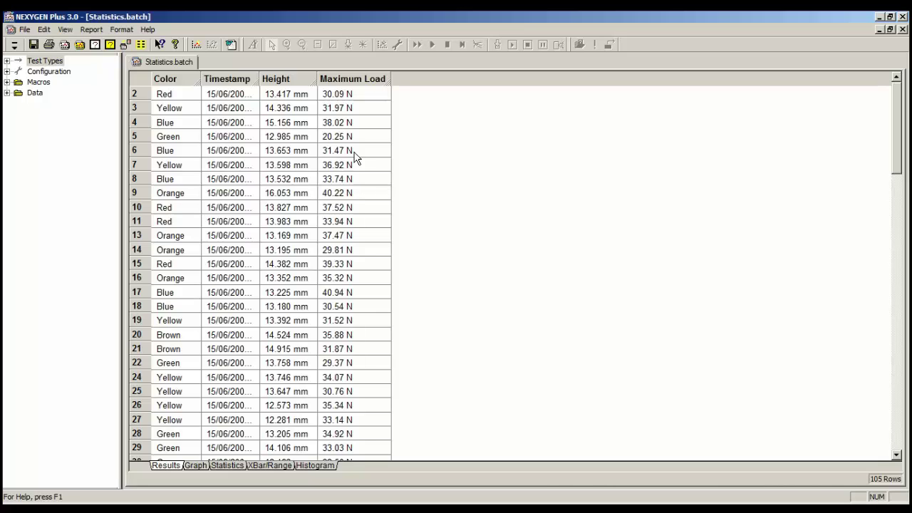
left_click(183, 83)
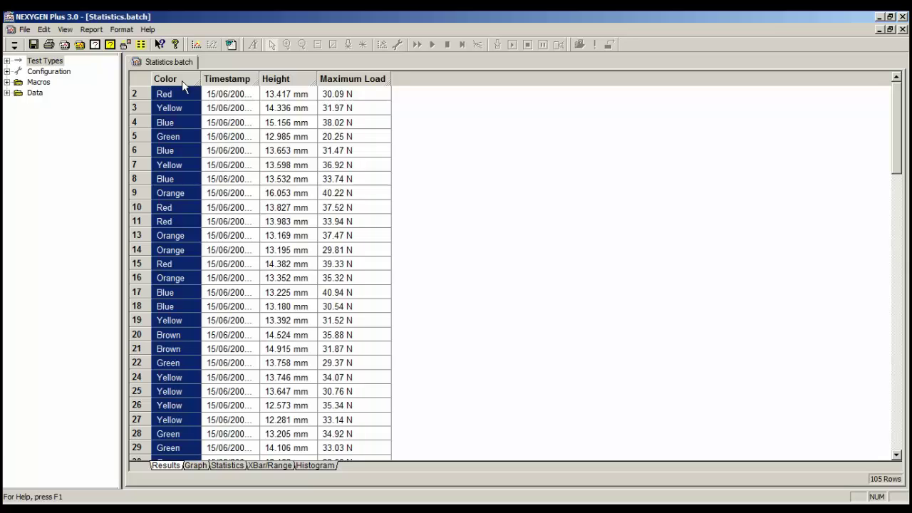
left_click(244, 79)
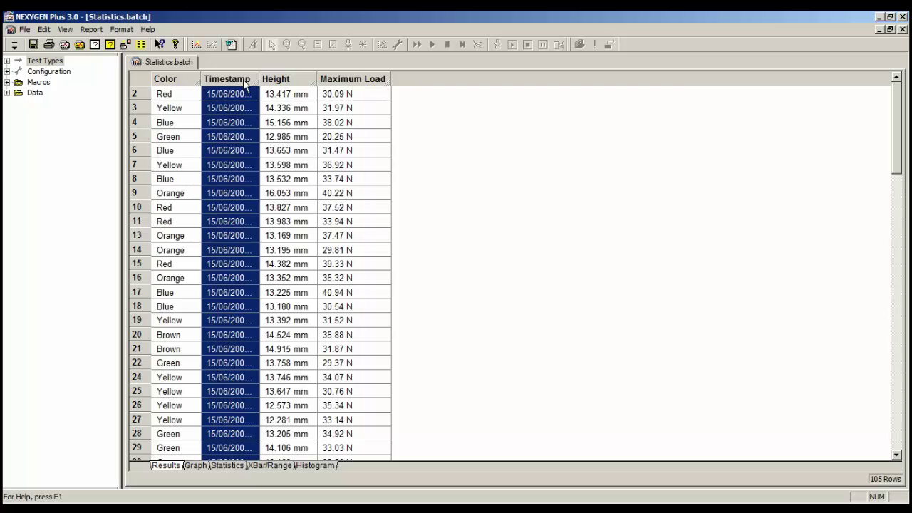
left_click(285, 82)
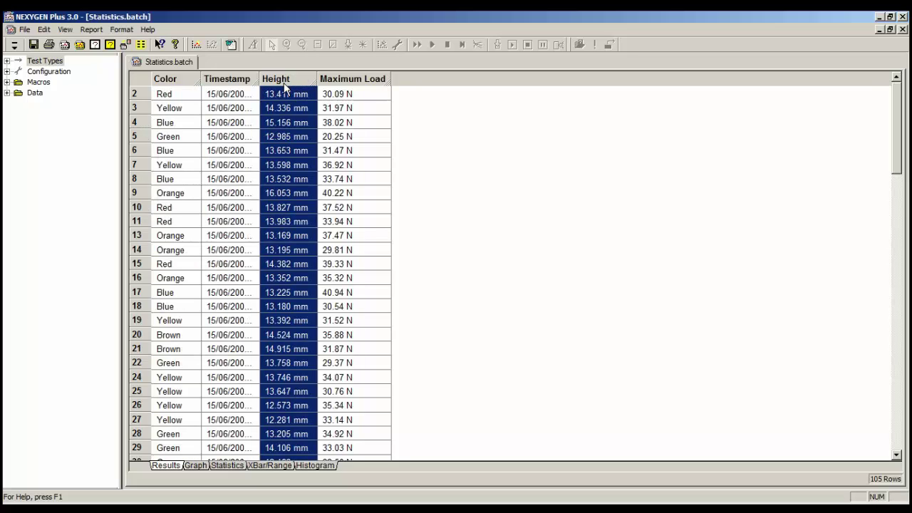
left_click(354, 81)
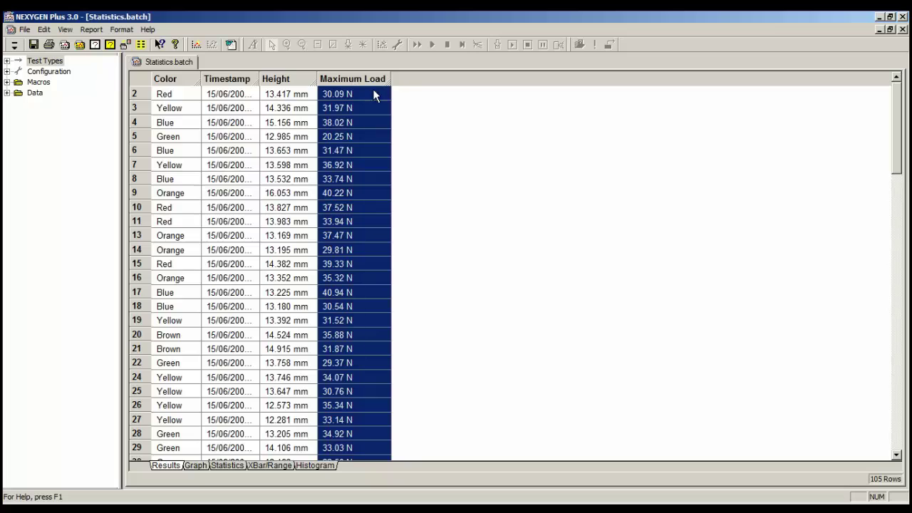
left_click(234, 93)
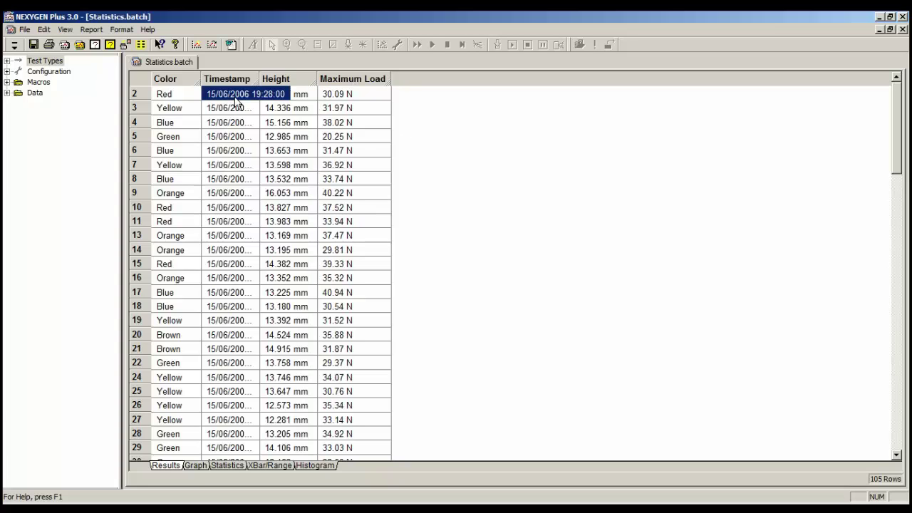
left_click(238, 108)
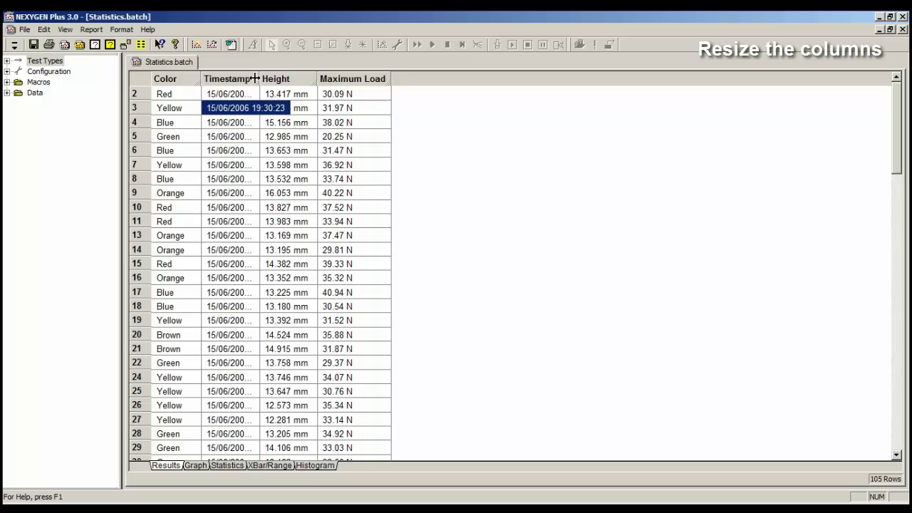
Autofit the Timestamp column to show full date-times and move it ahead of Color.
double_click(255, 79)
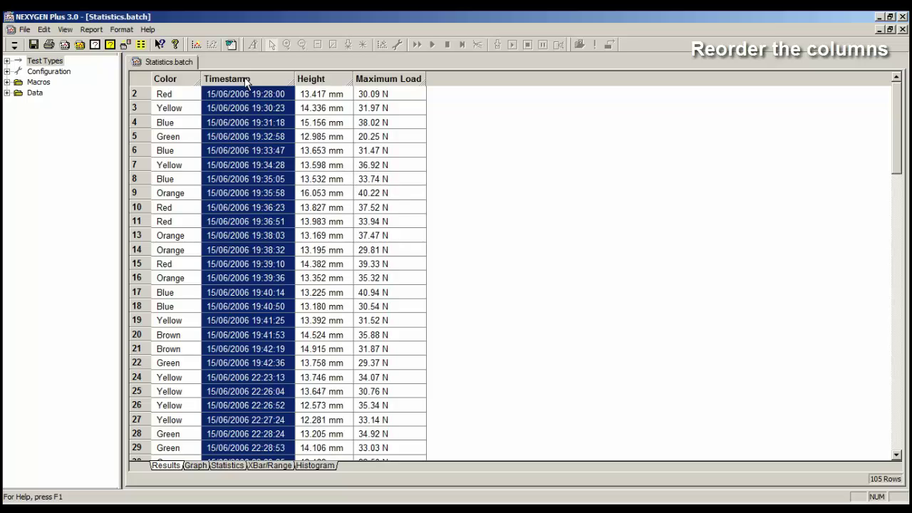
left_click_drag(246, 81, 185, 79)
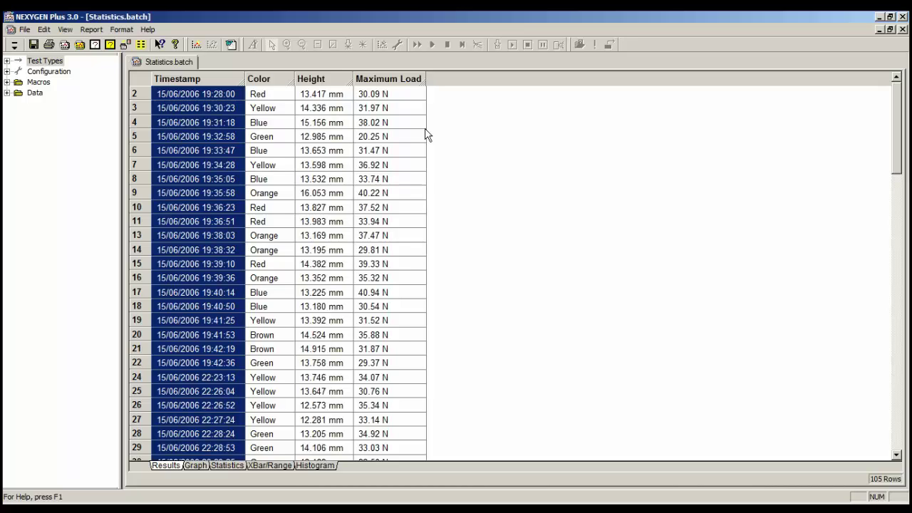
Show batch statistics: mean Height 13.855 mm, mean Maximum Load 32.85 N, 105 passed.
left_click(228, 465)
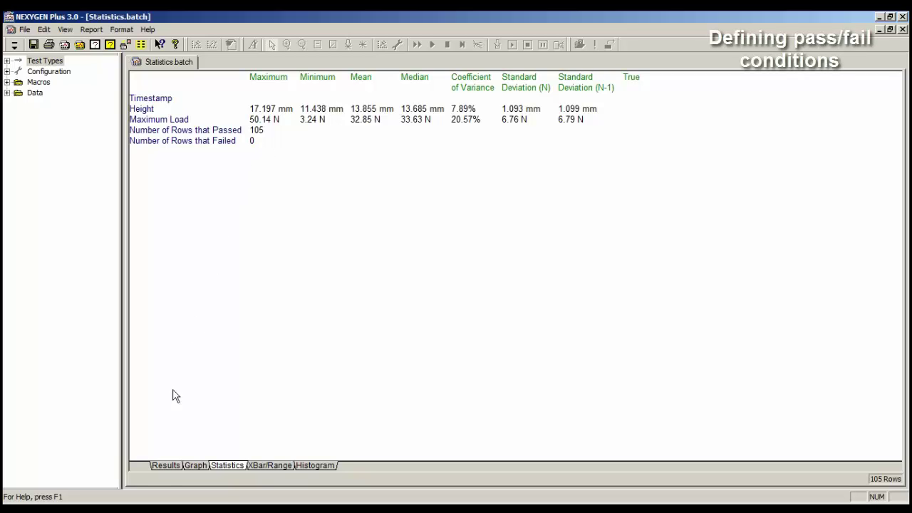
Give the Maximum Load column a Within Range limit of 25 to 60 N, flagging row 5.
left_click(166, 465)
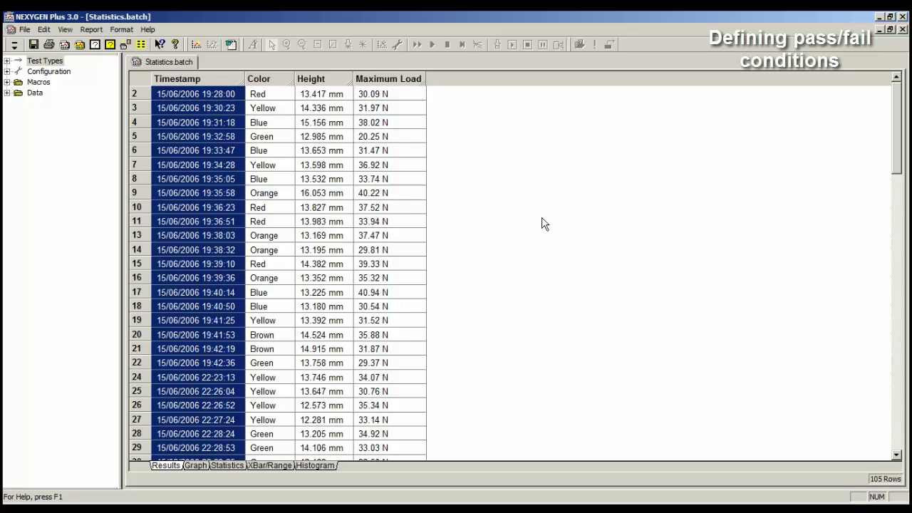
right_click(399, 80)
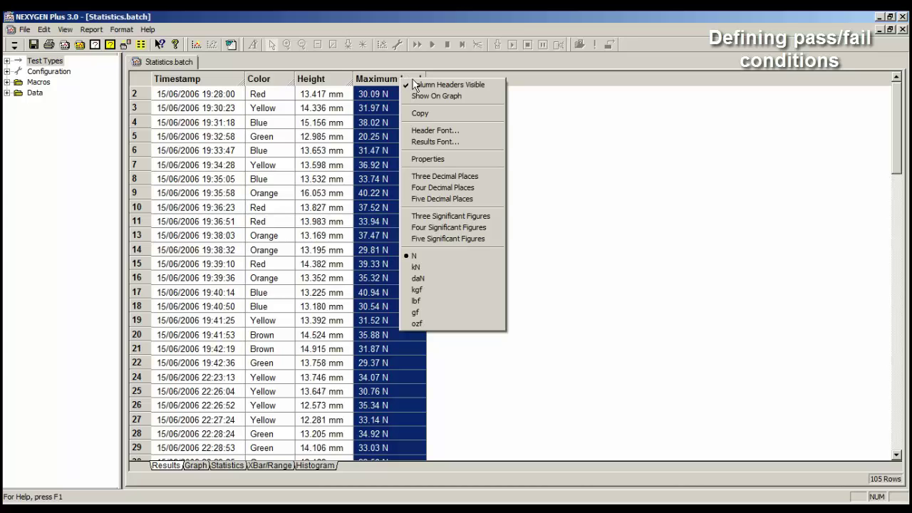
left_click(456, 160)
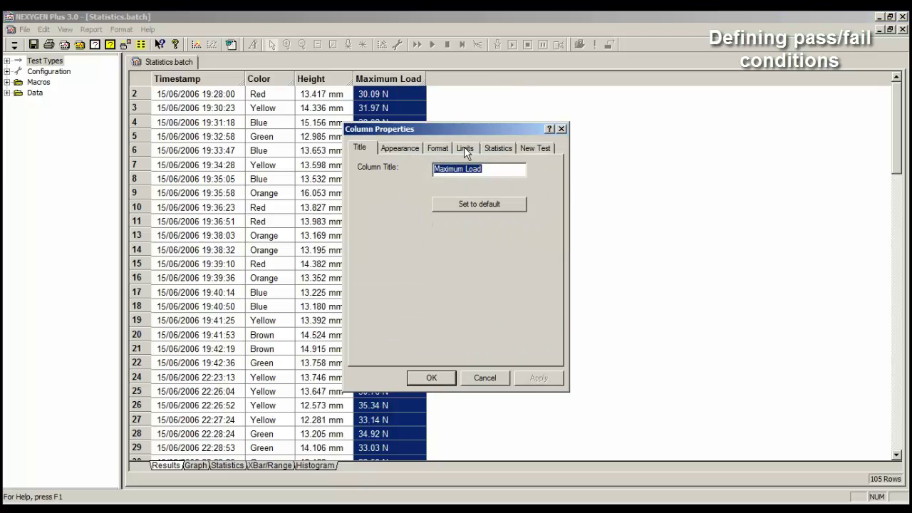
left_click(465, 149)
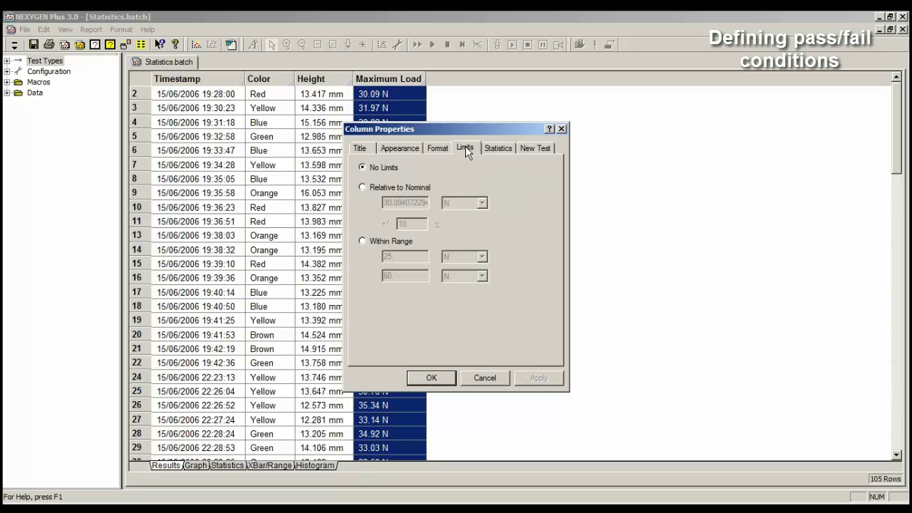
left_click(364, 240)
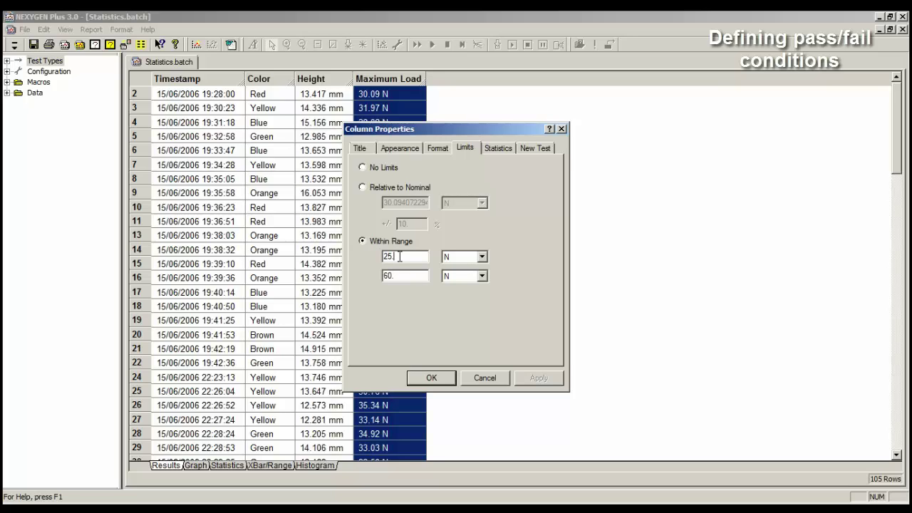
left_click_drag(399, 257, 367, 254)
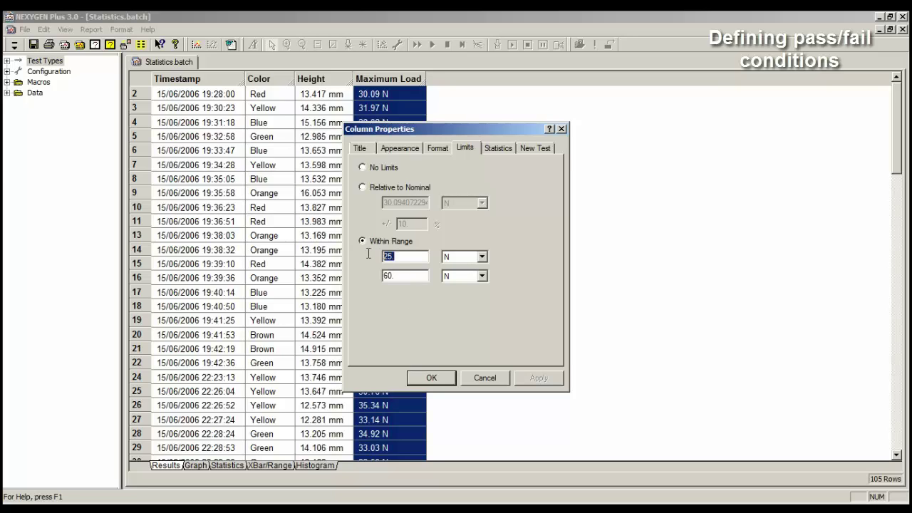
left_click(456, 258)
left_click(457, 274)
left_click_drag(404, 276, 382, 277)
left_click(464, 278)
left_click(461, 286)
left_click(432, 378)
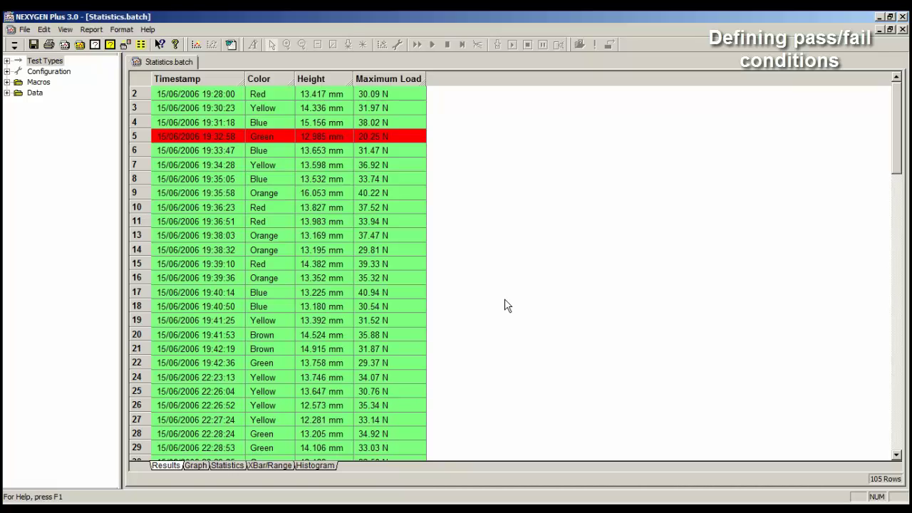
left_click(142, 143)
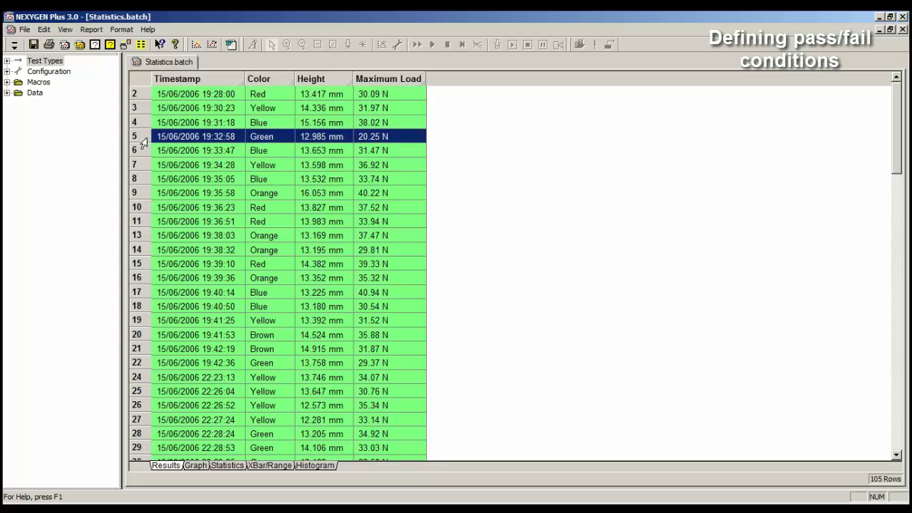
left_click(560, 251)
scroll(560, 251, "down", 9)
scroll(561, 253, "down", 16)
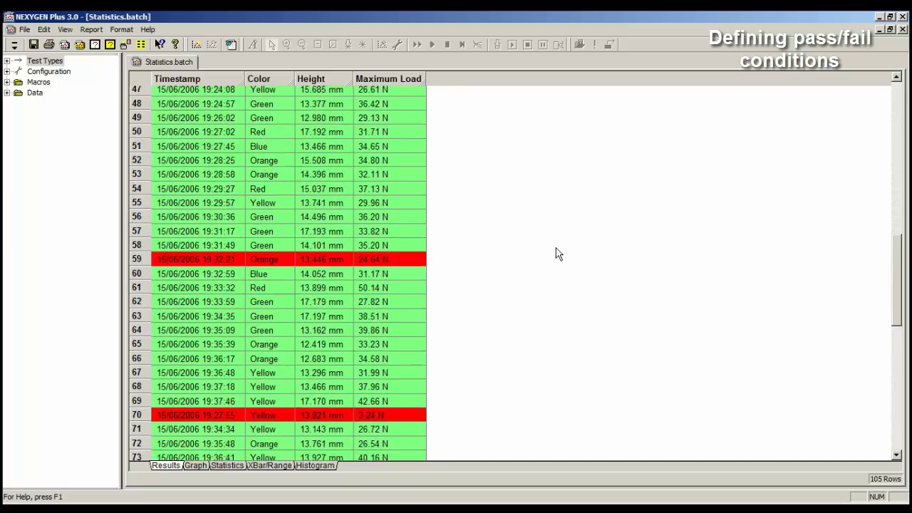
scroll(554, 256, "up", 15)
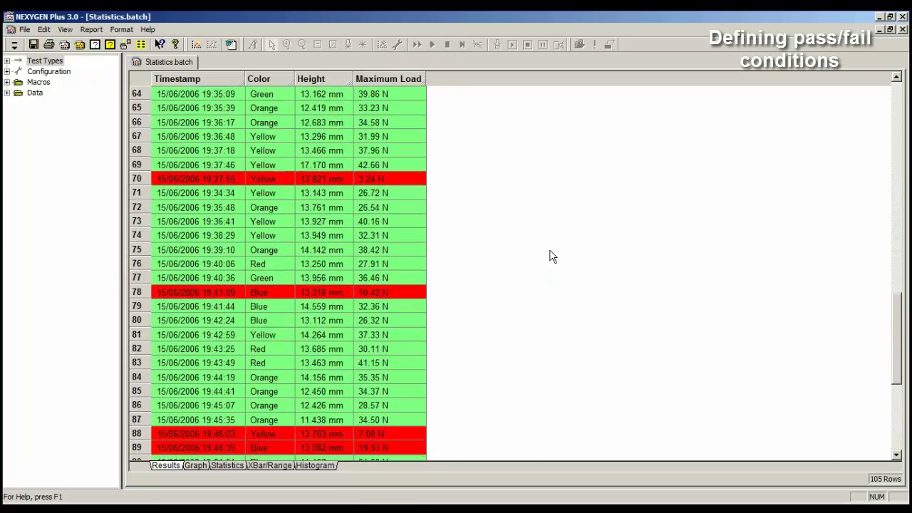
scroll(553, 256, "up", 4)
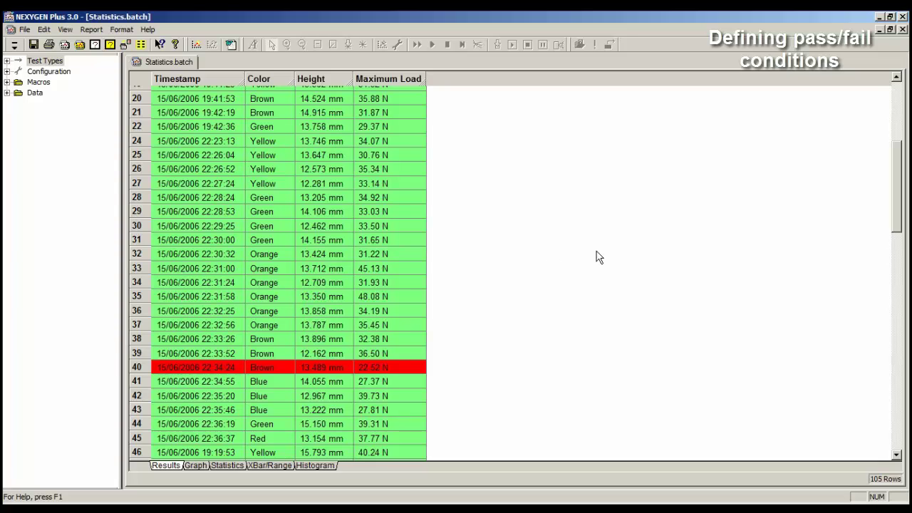
Filter the table with a Row Query for rows that failed, leaving 7 of 105.
left_click(67, 29)
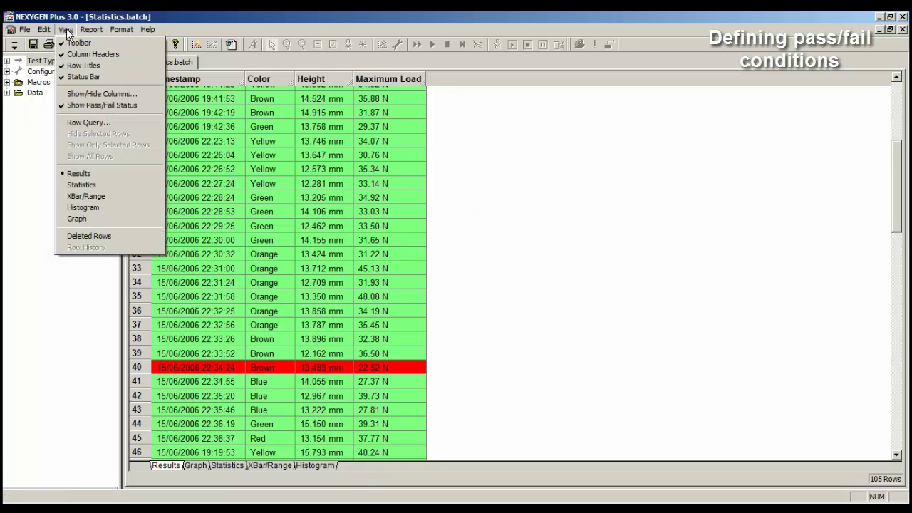
left_click(125, 123)
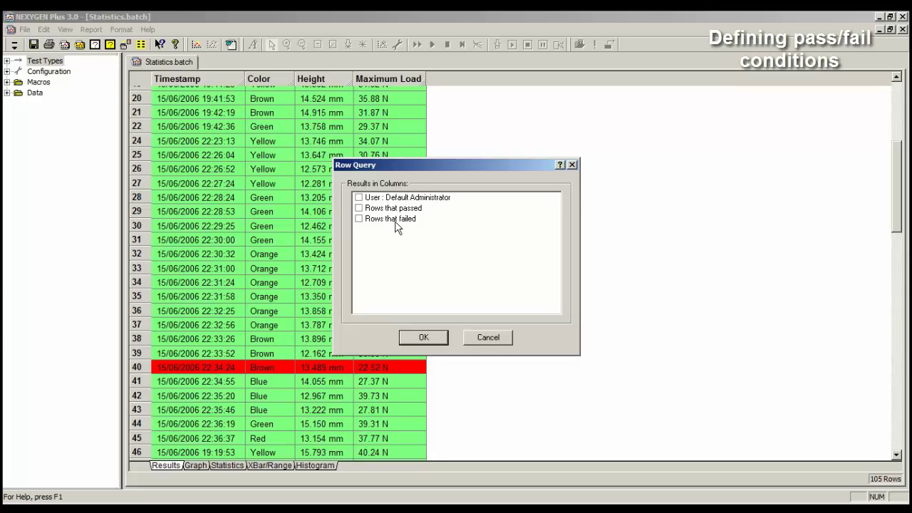
left_click(359, 219)
left_click(417, 339)
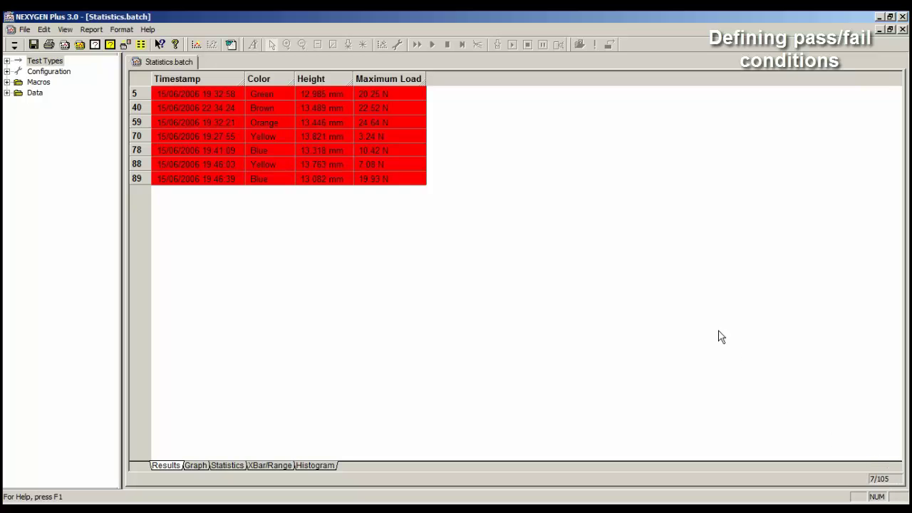
left_click(390, 79)
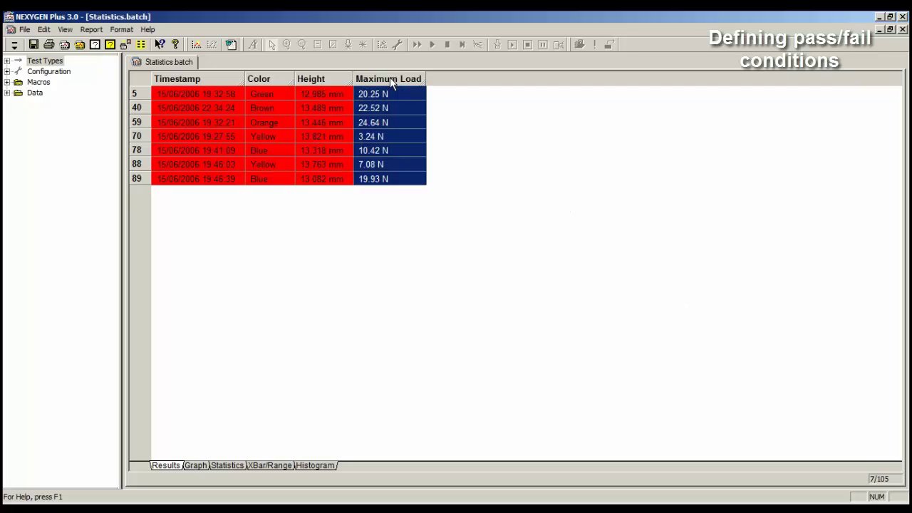
Open row 88's load graph and step through the failed samples' graphs, ending on Graph 78.
double_click(135, 164)
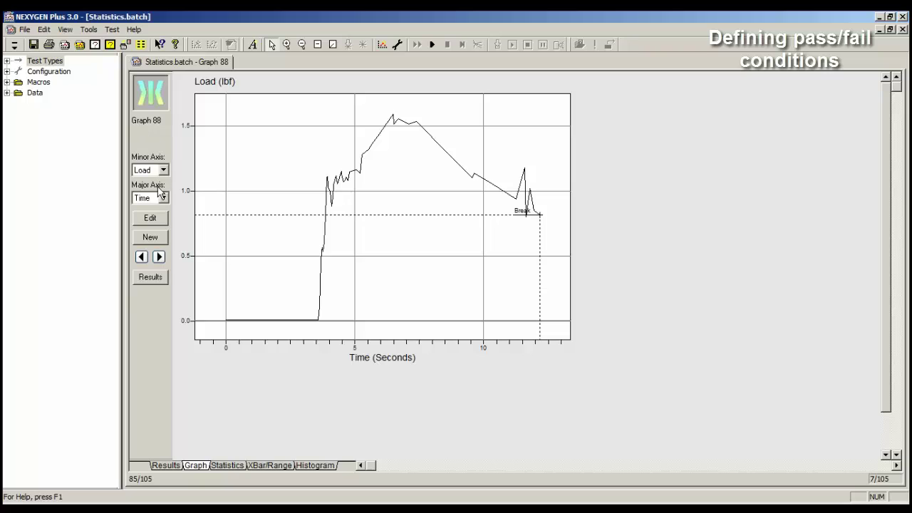
left_click(142, 257)
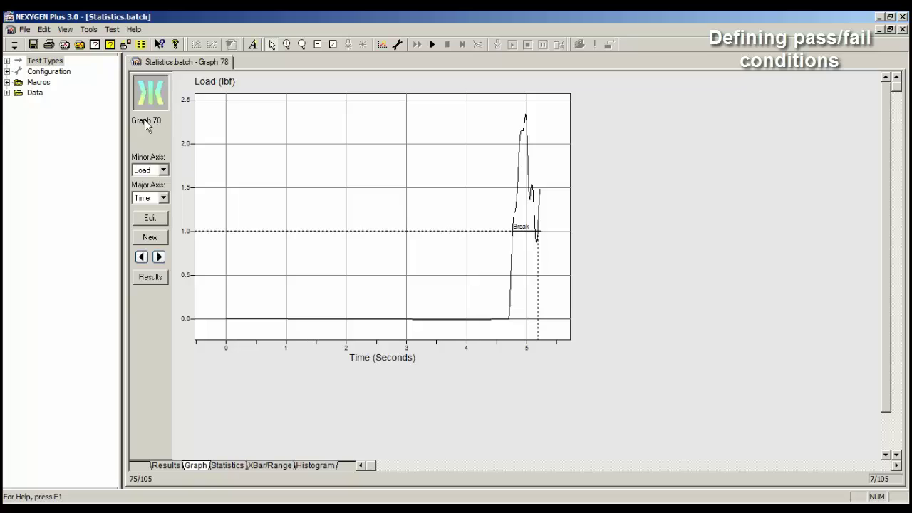
left_click(140, 258)
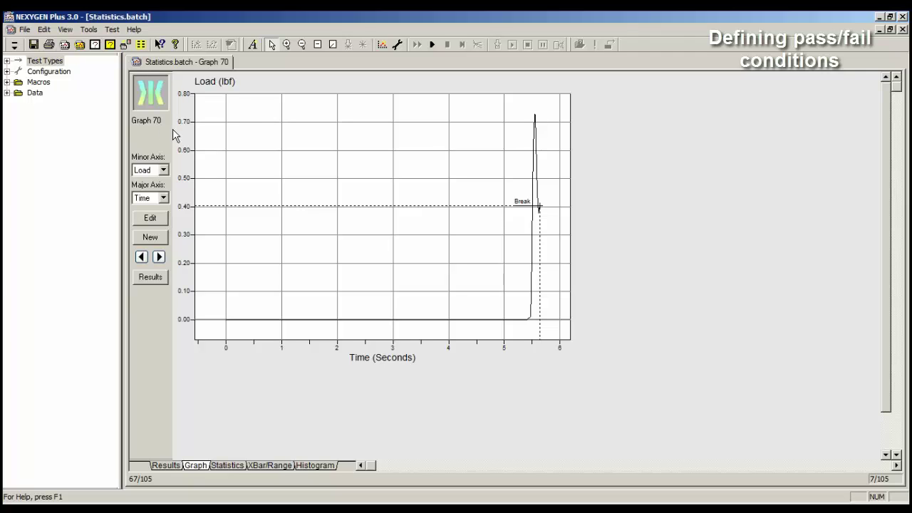
left_click(158, 257)
left_click(159, 258)
left_click(159, 258)
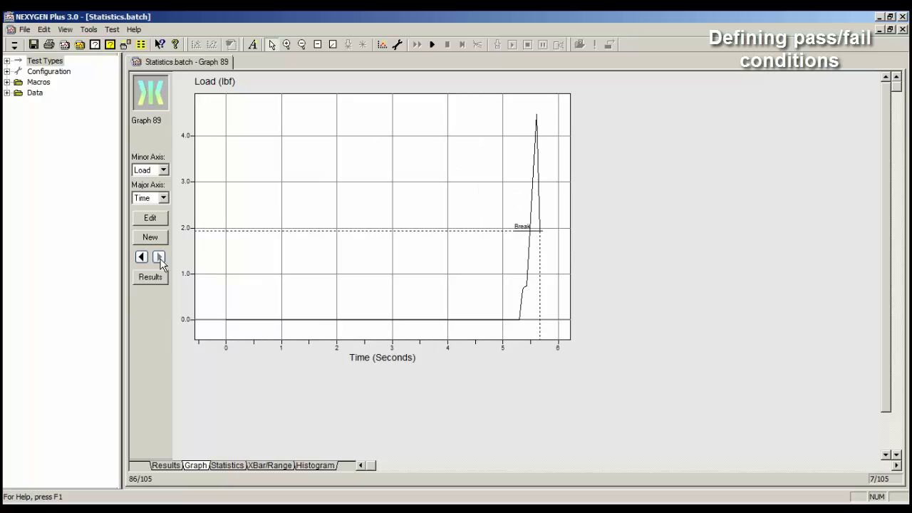
left_click(141, 258)
left_click(142, 258)
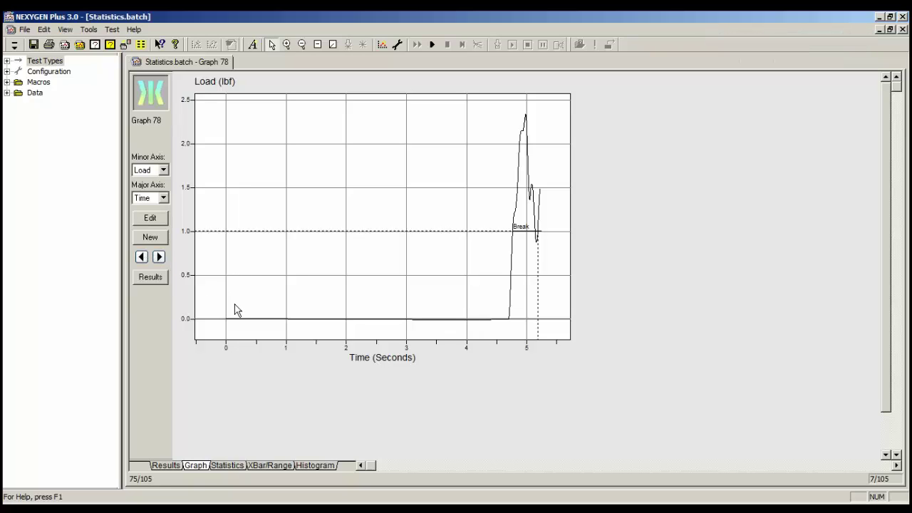
Show statistics for the 7 failed rows: 0 passed, 7 failed, mean Maximum Load 15.44 N.
left_click(222, 464)
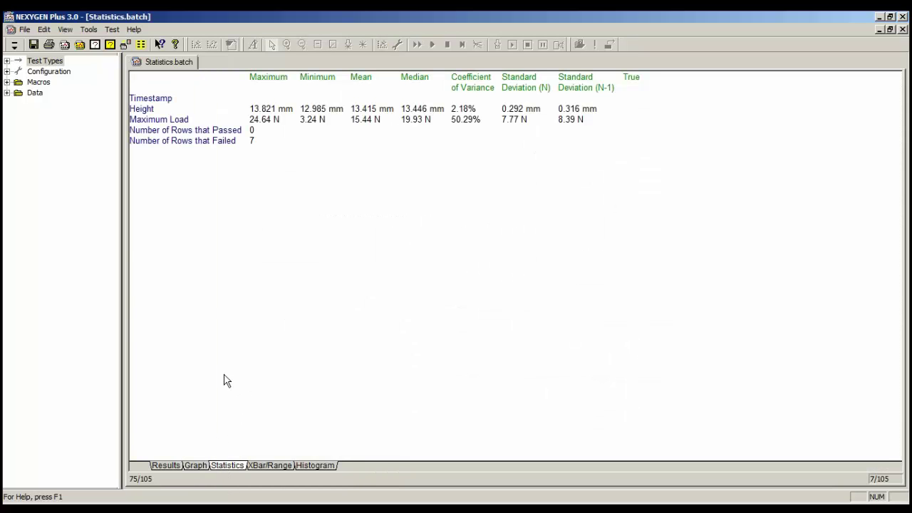
left_click(100, 320)
left_click(158, 322)
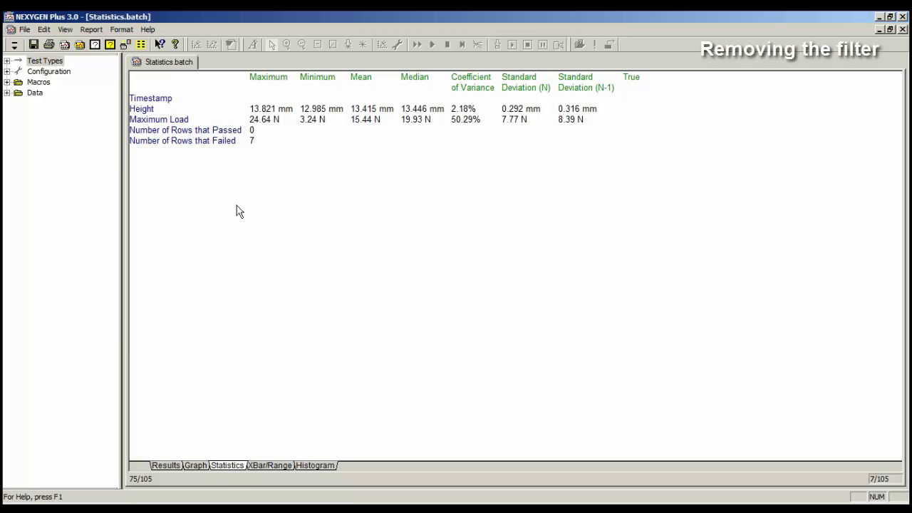
left_click(67, 30)
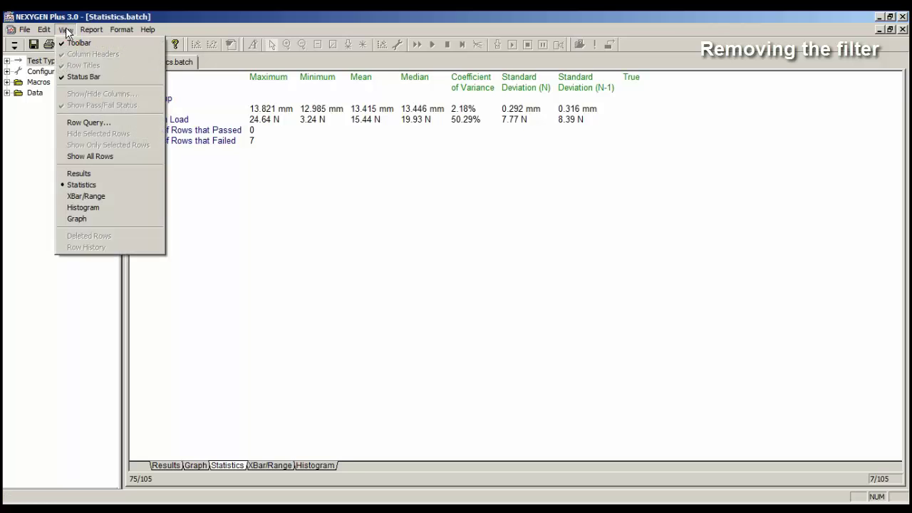
Choose Show All Rows so statistics cover all 105 rows: 98 passed, 7 failed.
left_click(114, 157)
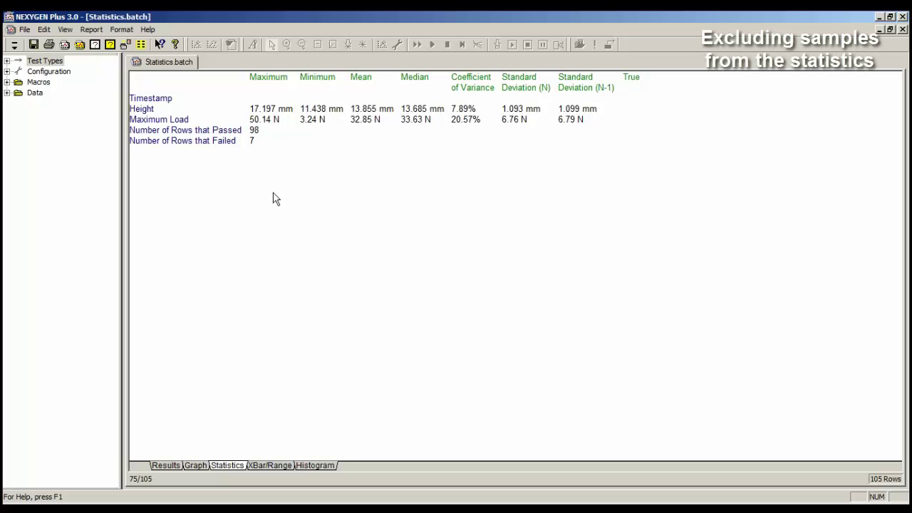
Return to the full 105-row Results grid, with row 5 in red among green rows.
left_click(165, 465)
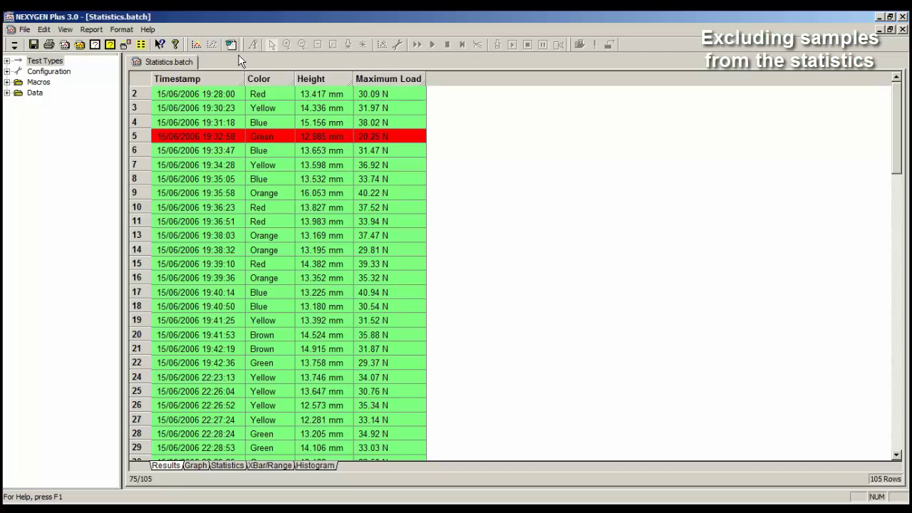
Re-filter to the seven failed rows via Row Query, then select the Maximum Load column and row 5.
left_click(65, 30)
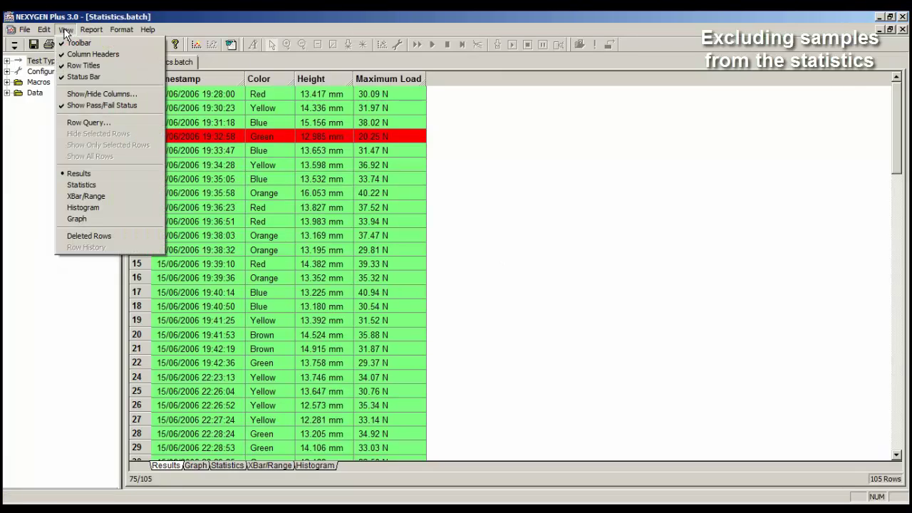
left_click(95, 122)
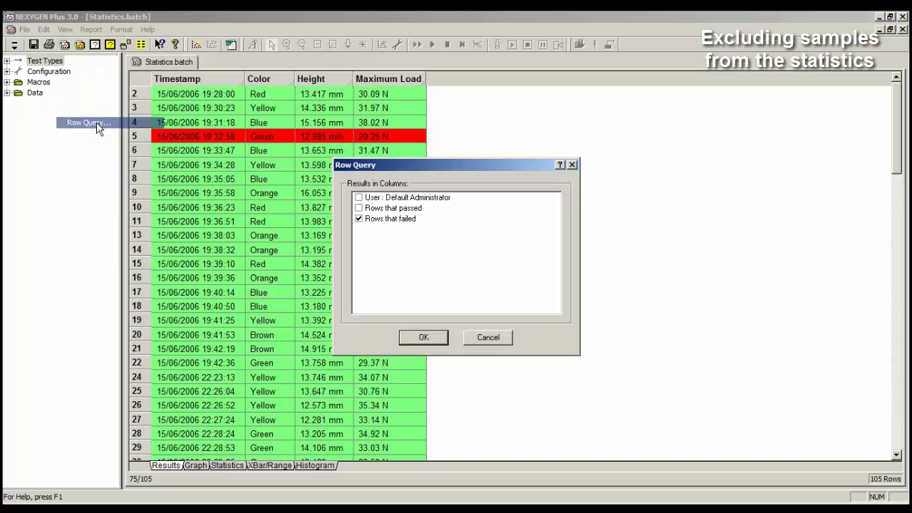
left_click(382, 222)
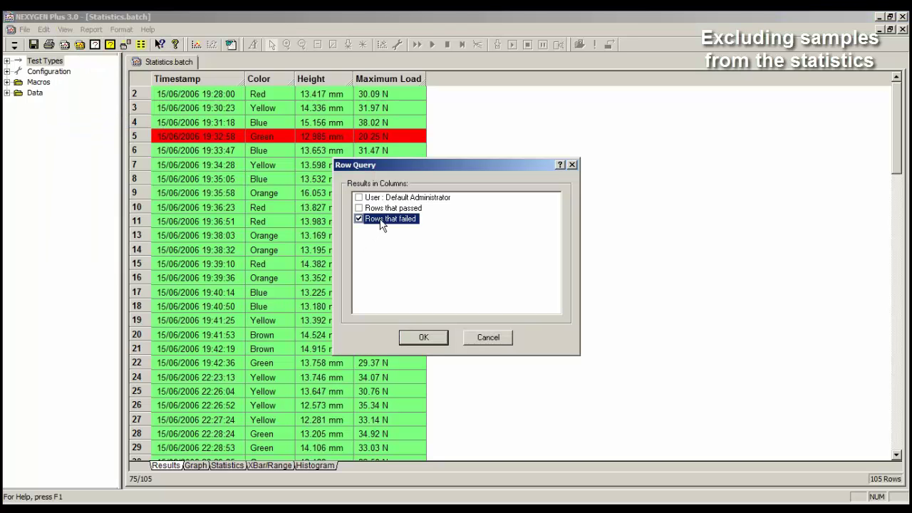
left_click(423, 338)
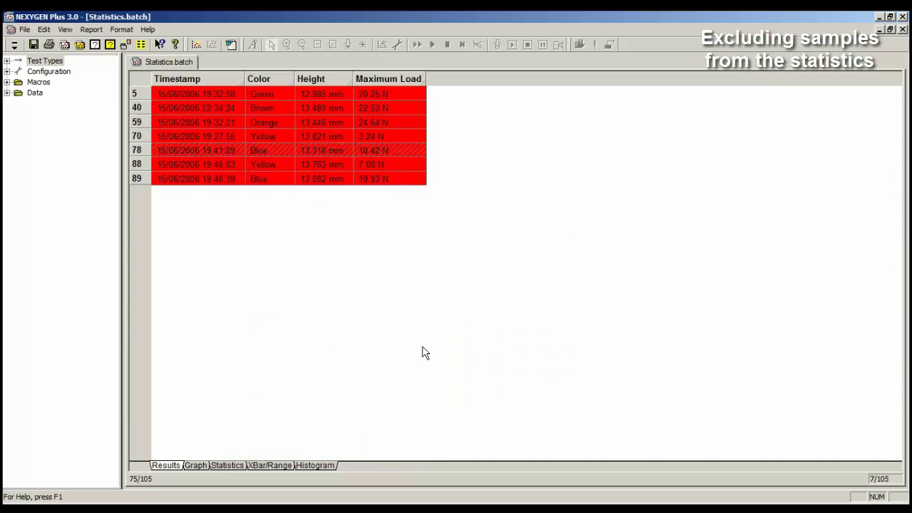
left_click(388, 78)
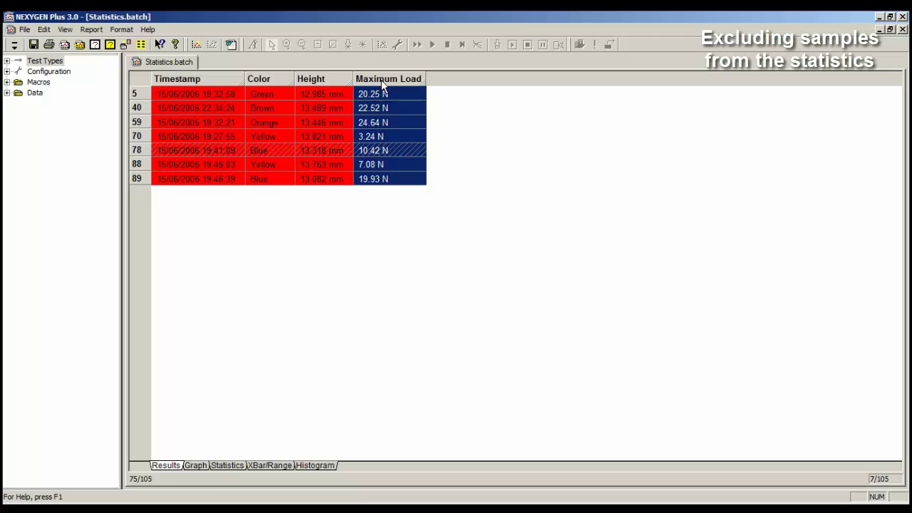
left_click(134, 96)
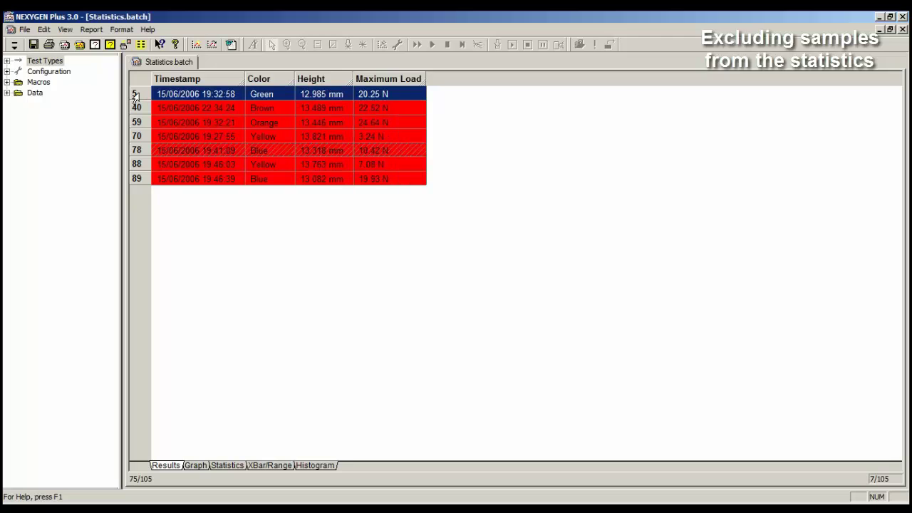
Select the seven failed rows, then inspect maximum loads of rows 5, 40, 59 and 89.
left_click(134, 179, "shift")
right_click(134, 180)
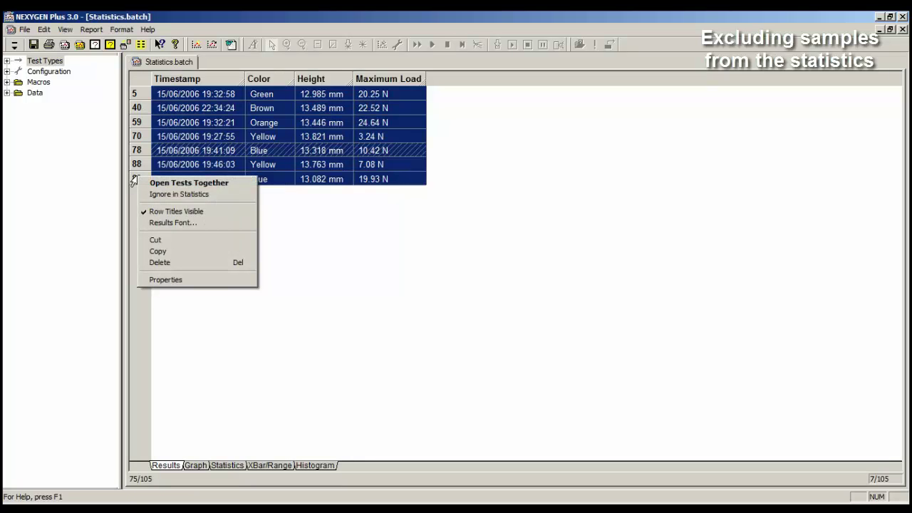
left_click(191, 194)
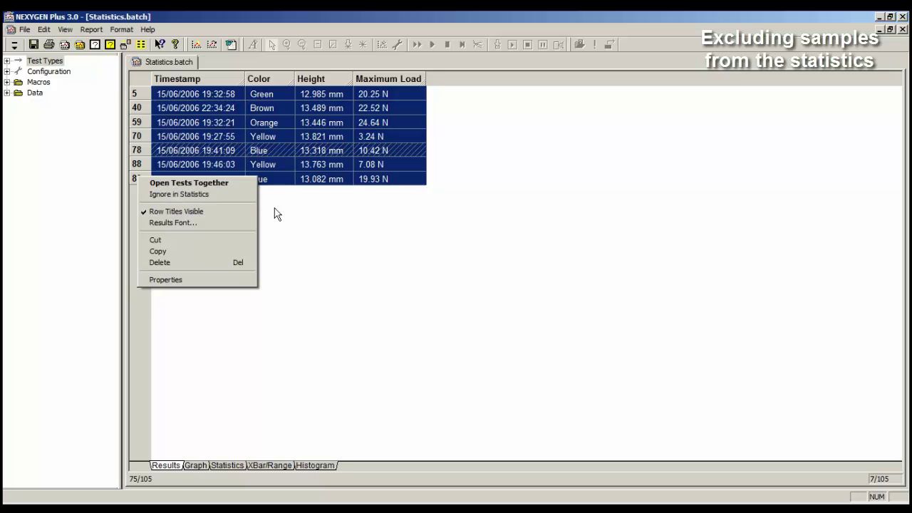
left_click(380, 96)
left_click(379, 108)
left_click(377, 121)
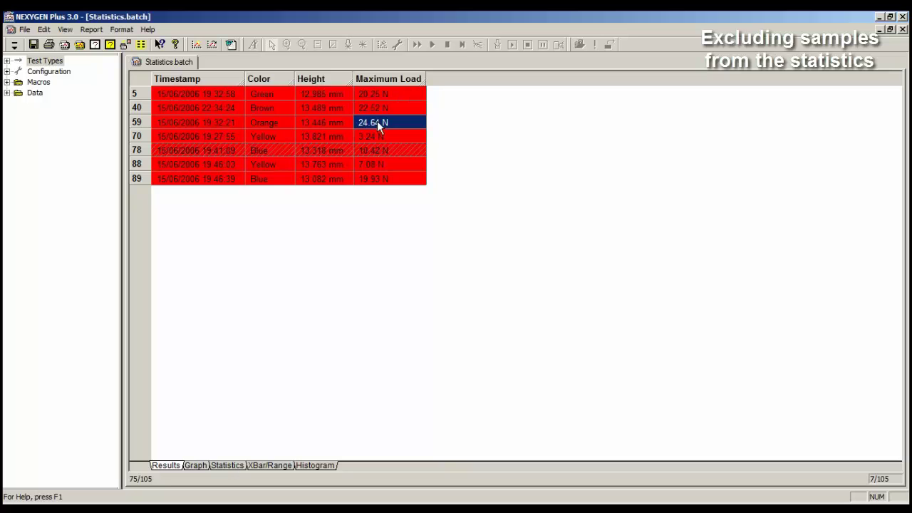
left_click(380, 178)
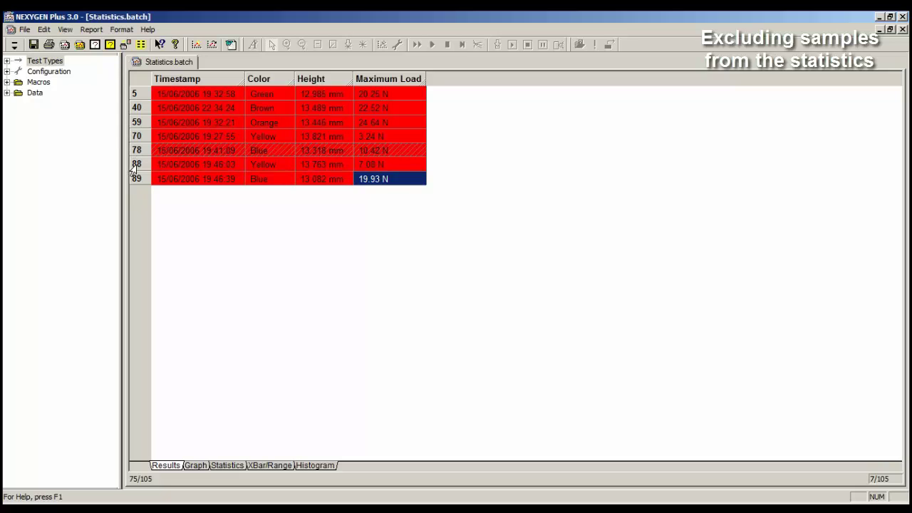
Ignore rows 70, 78 and 88 in statistics.
left_click(135, 138)
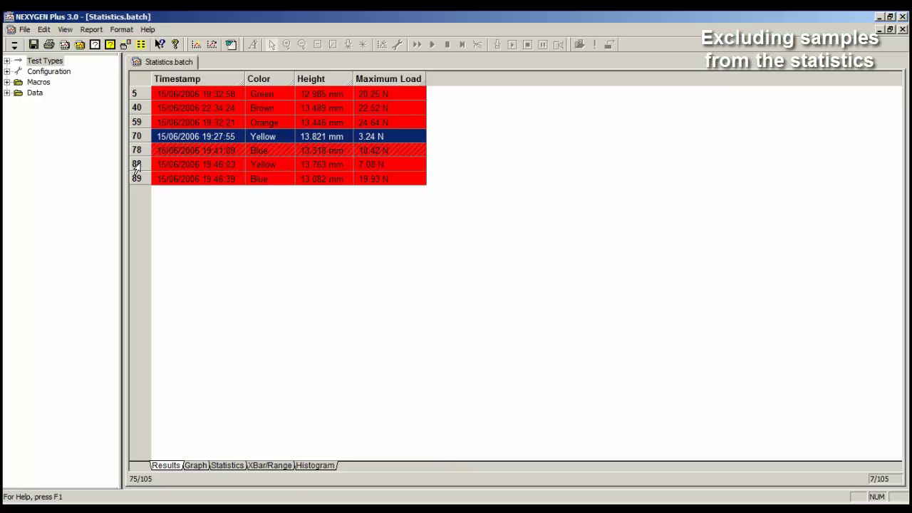
left_click(135, 166, "shift")
right_click(136, 166)
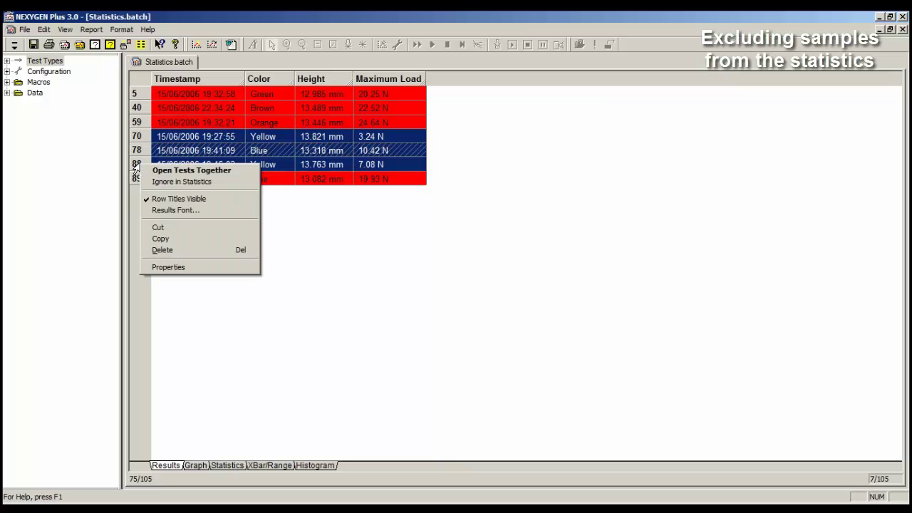
left_click(169, 182)
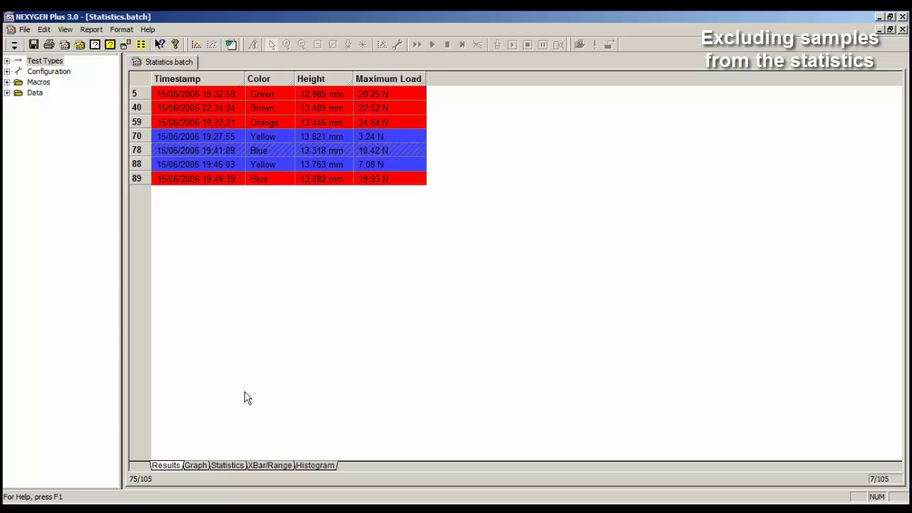
Review the statistics, then show all rows again for 98 passed and 4 failed.
left_click(224, 465)
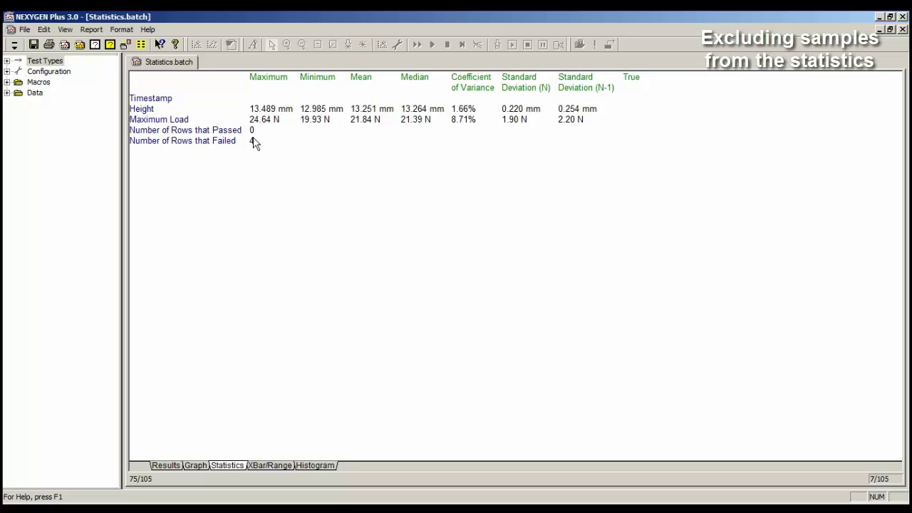
left_click(89, 202)
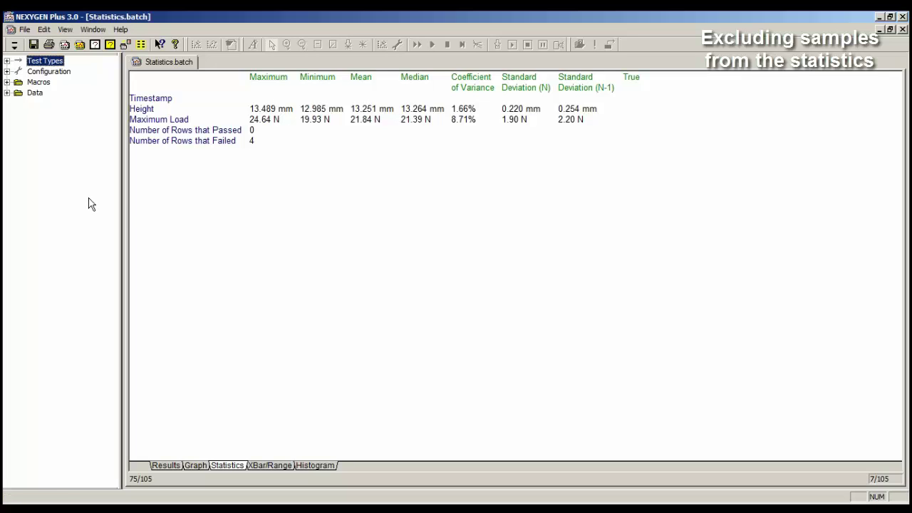
left_click(152, 211)
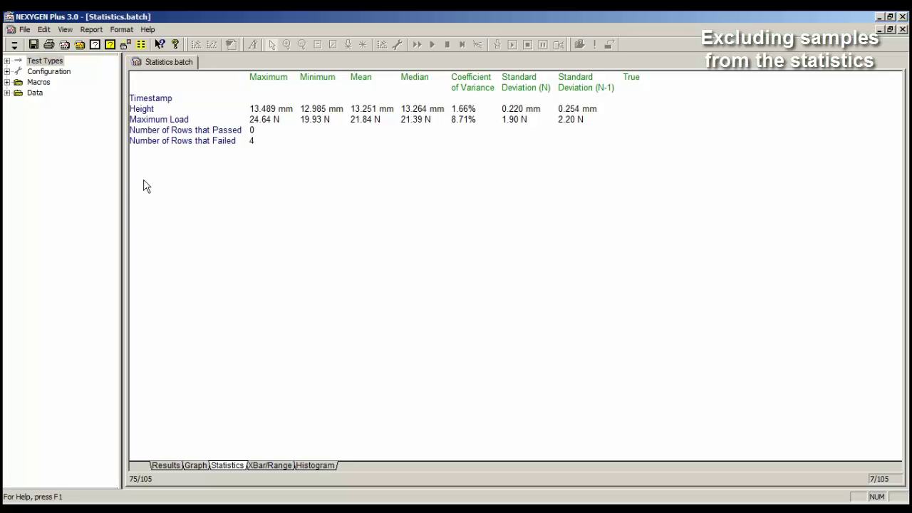
left_click(64, 31)
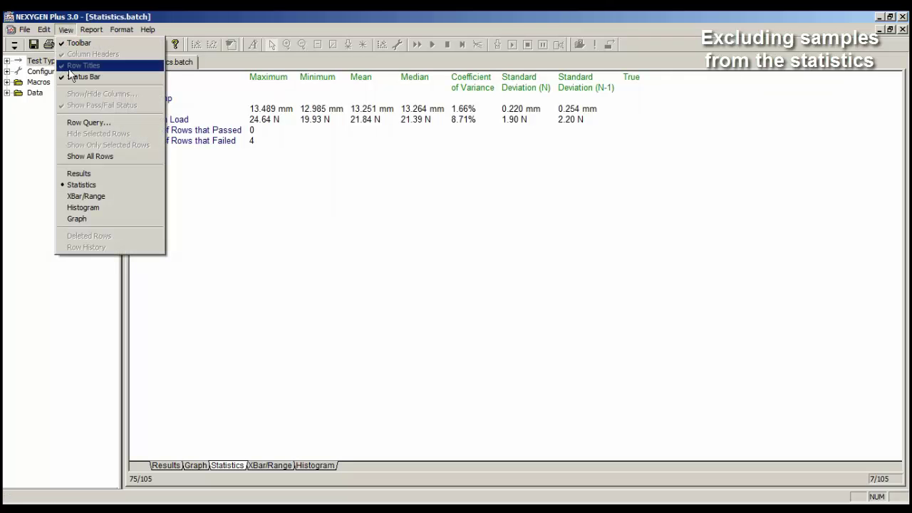
left_click(104, 156)
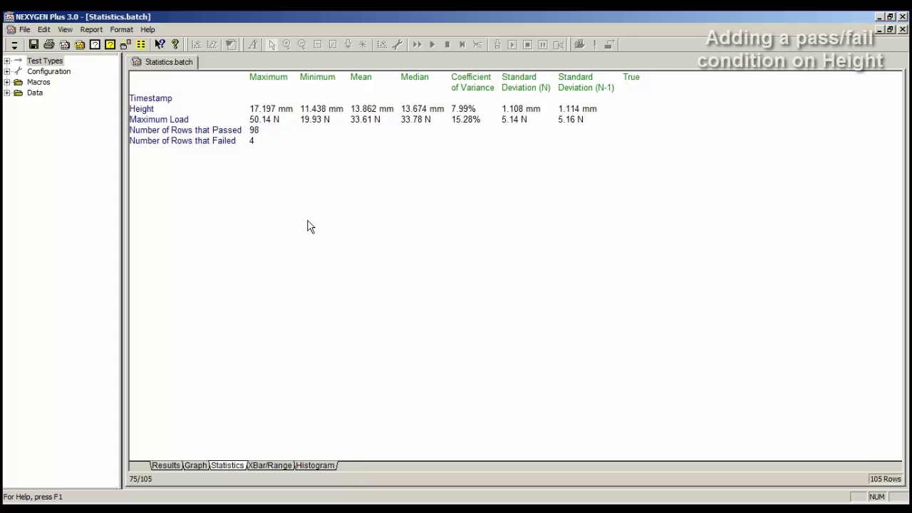
Return to the results grid and open the Height column's properties.
left_click(167, 466)
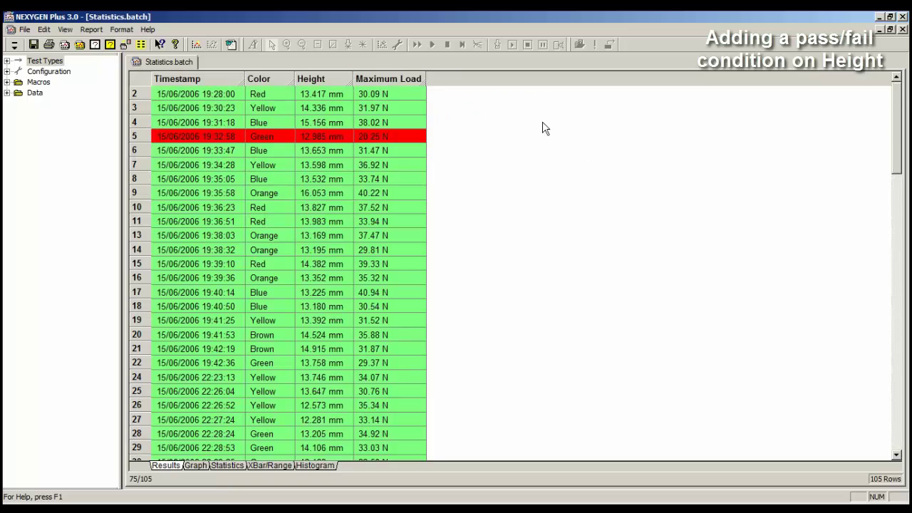
left_click(385, 82)
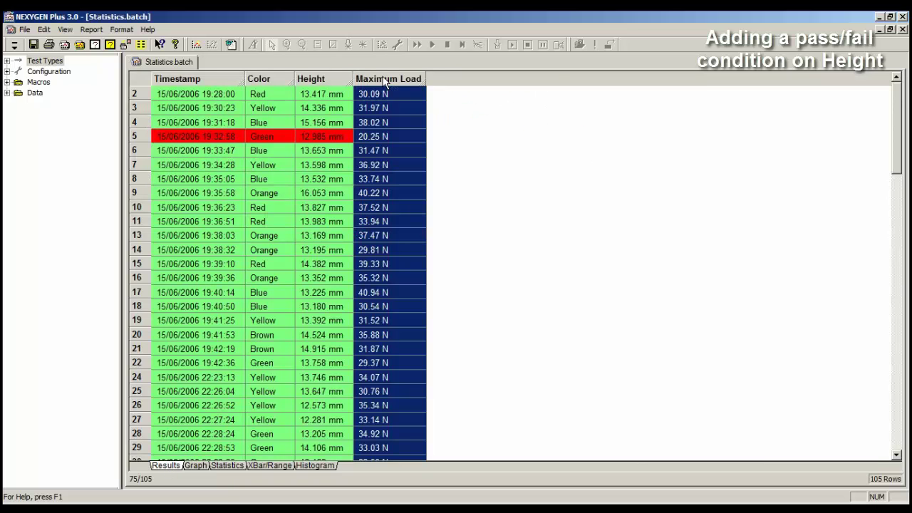
left_click(318, 77)
right_click(318, 77)
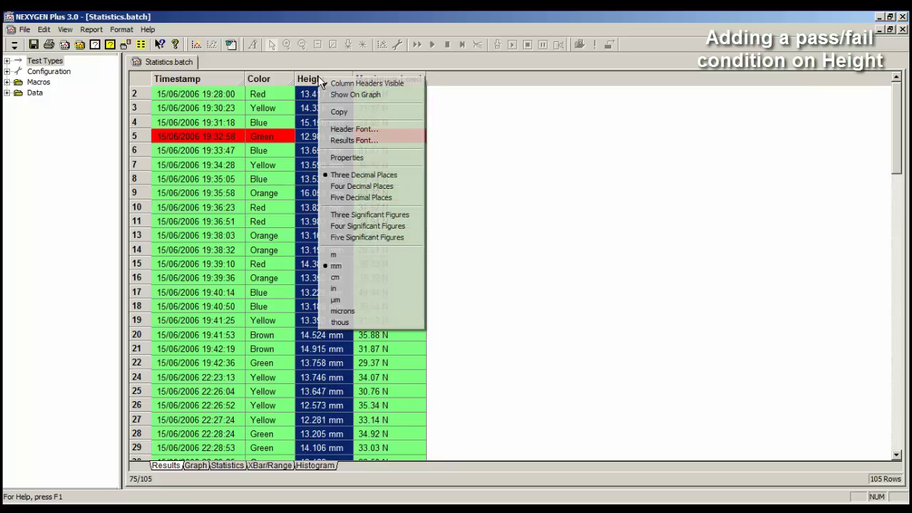
left_click(355, 158)
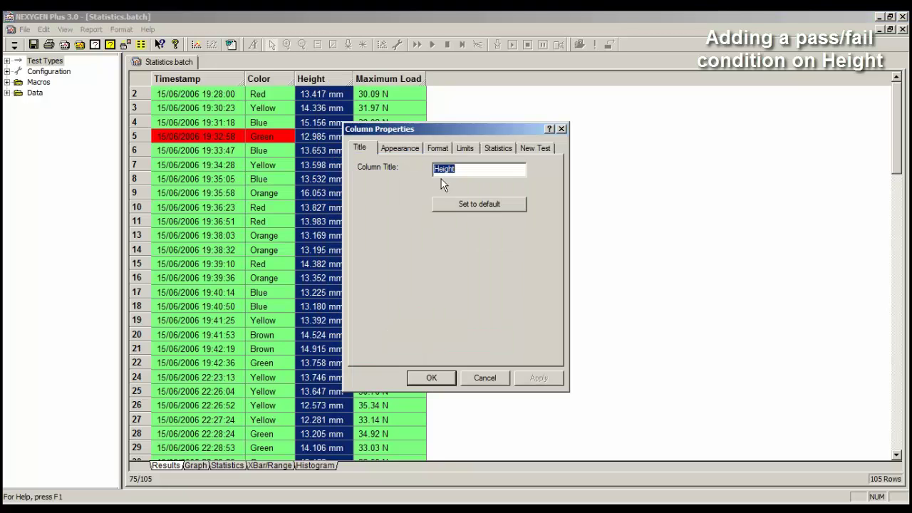
Give Height a Within Range limit of 12 mm to 18 mm.
left_click(463, 149)
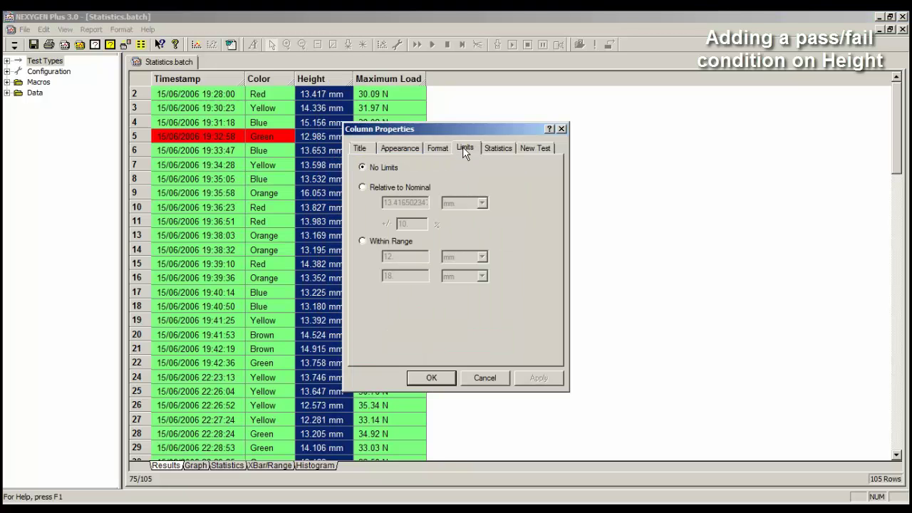
left_click(363, 241)
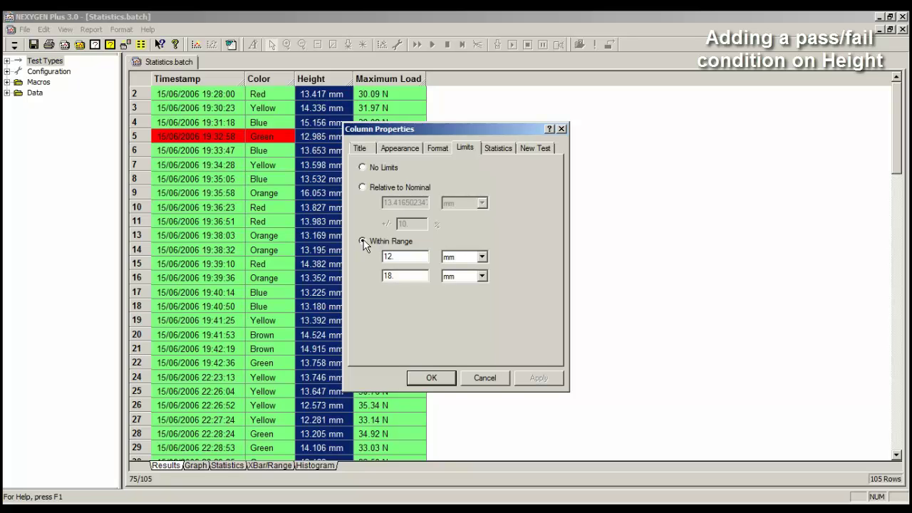
left_click_drag(403, 257, 362, 257)
left_click(462, 258)
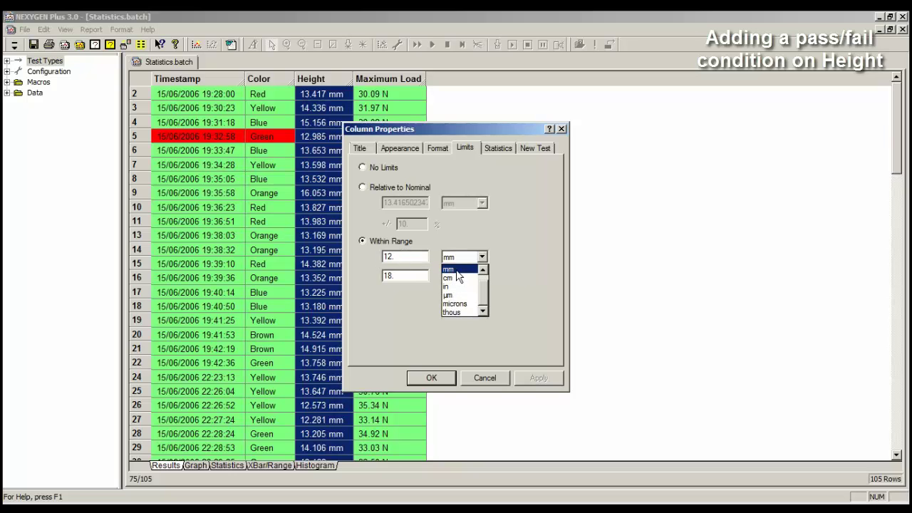
left_click(444, 269)
left_click_drag(404, 276, 377, 278)
left_click(455, 274)
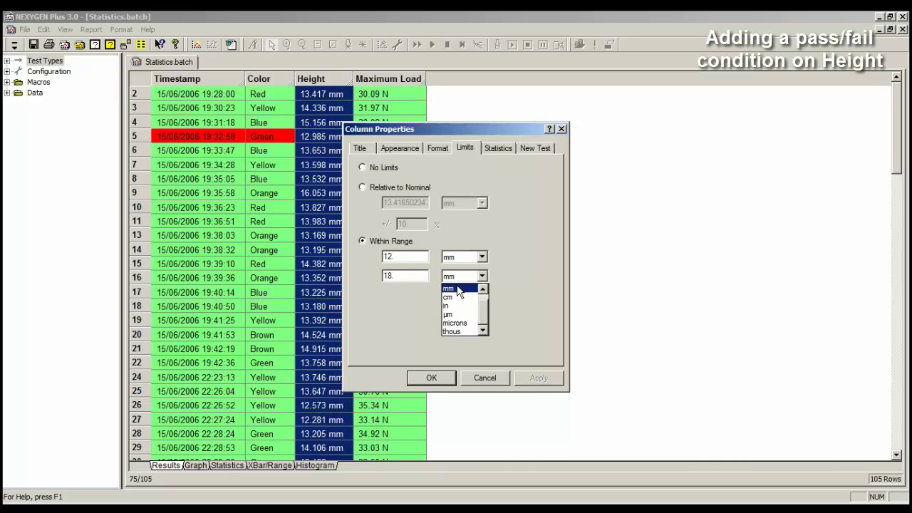
left_click(456, 286)
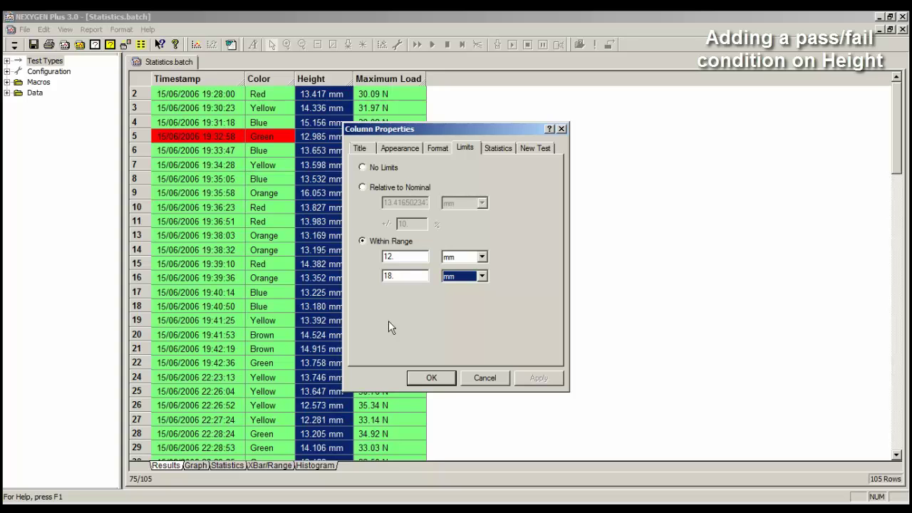
left_click(431, 378)
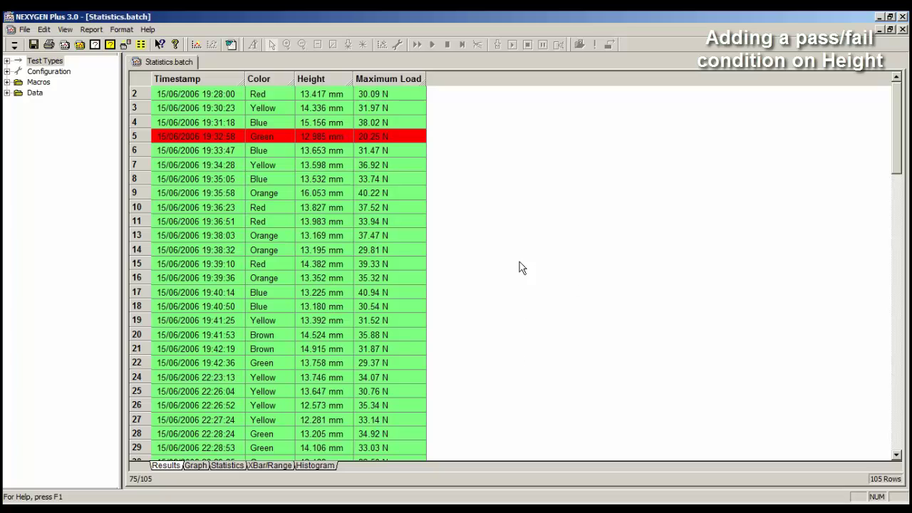
scroll(521, 268, "down", 8)
scroll(521, 268, "down", 18)
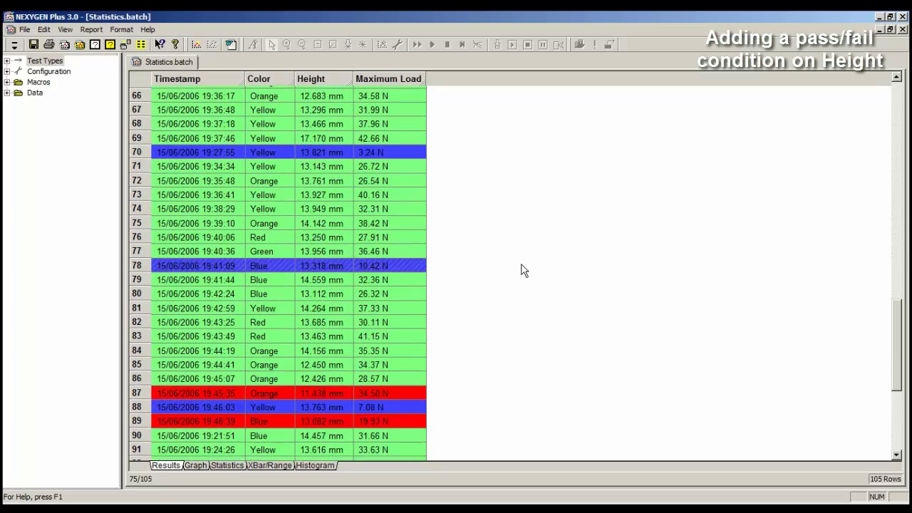
scroll(521, 271, "down", 1)
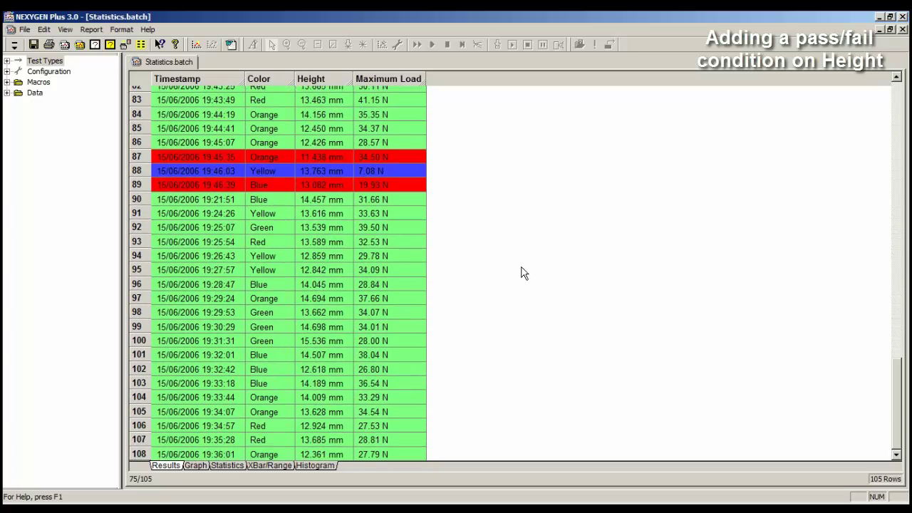
scroll(523, 273, "up", 10)
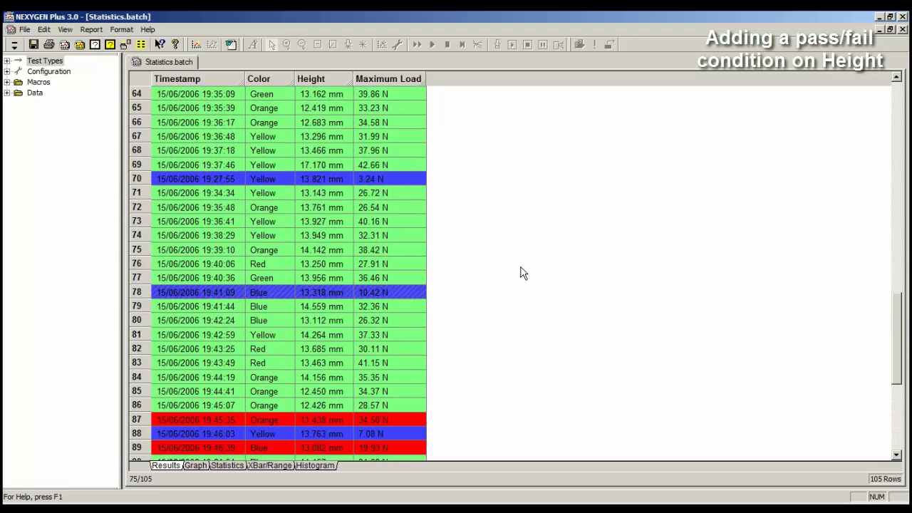
scroll(521, 273, "up", 3)
scroll(523, 274, "down", 6)
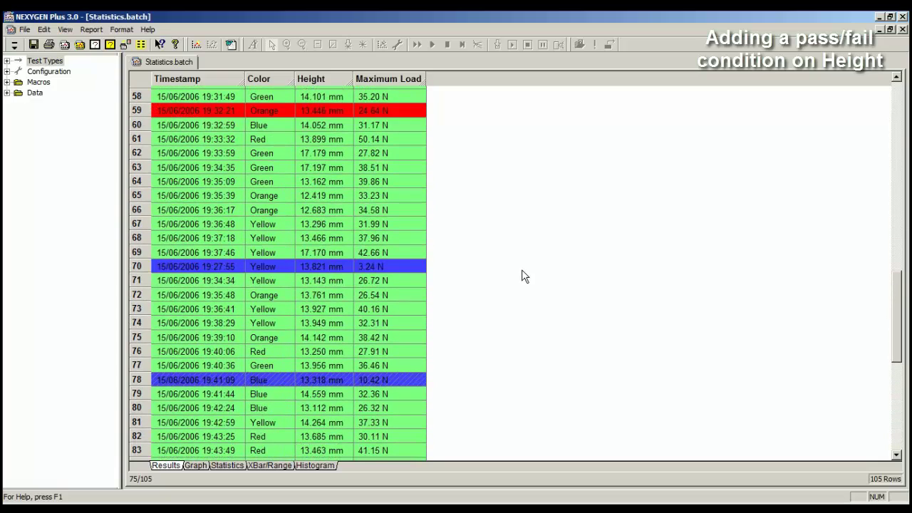
scroll(524, 278, "down", 2)
scroll(525, 277, "down", 2)
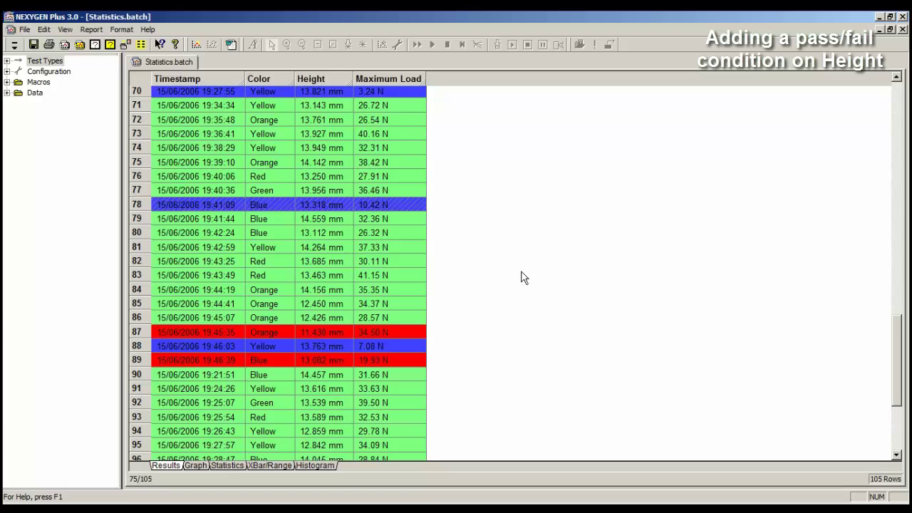
left_click(341, 290)
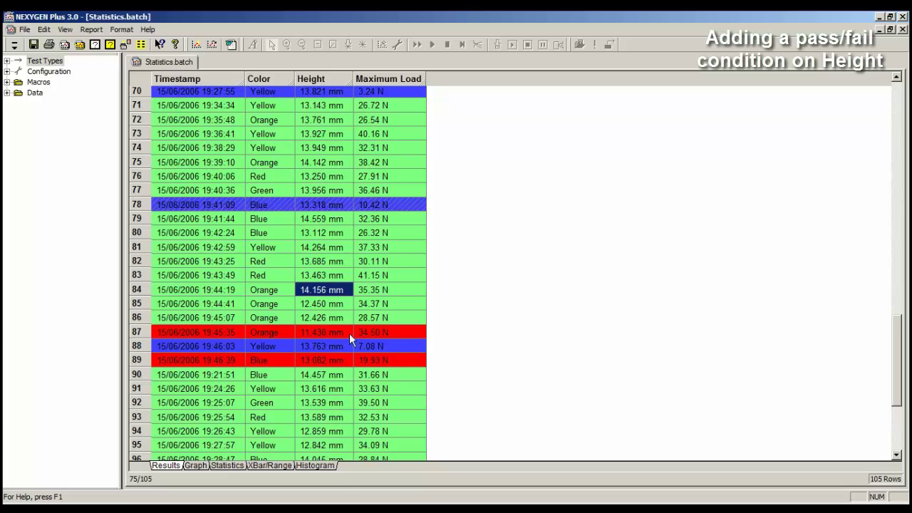
left_click(380, 330)
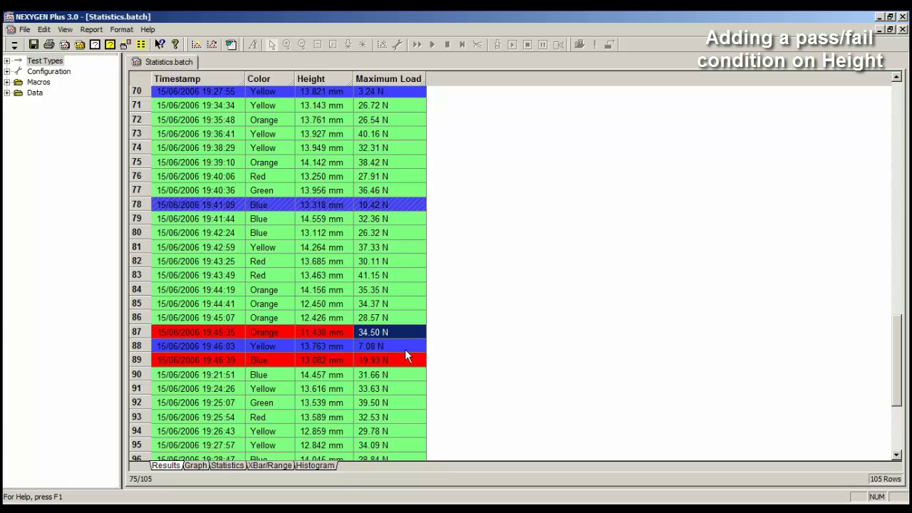
left_click(403, 347)
left_click(396, 206)
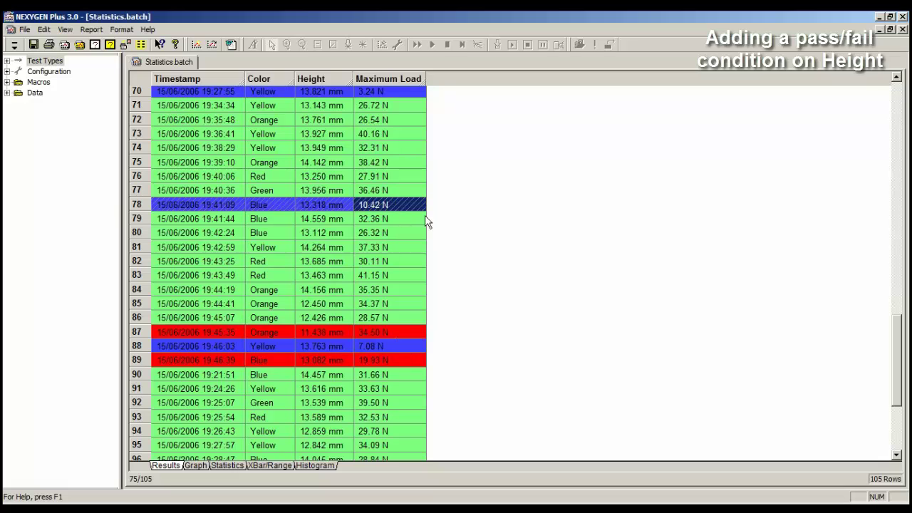
left_click(456, 237)
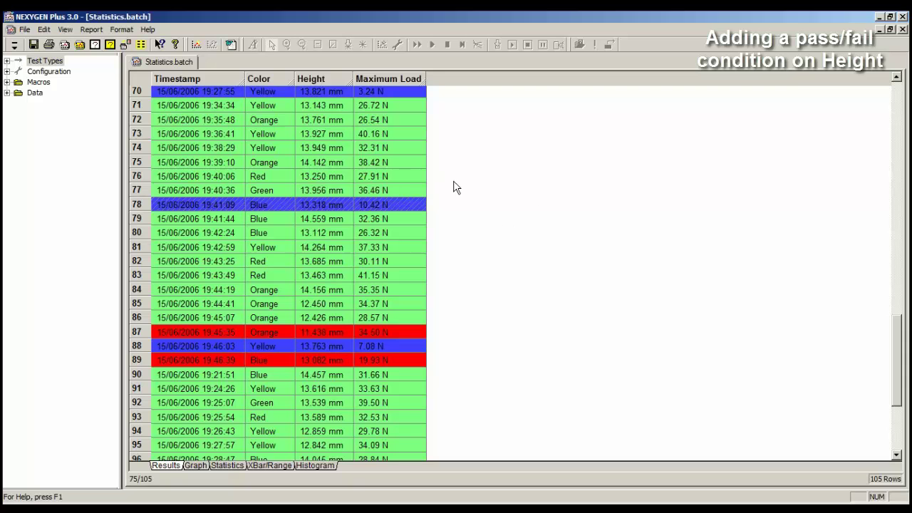
scroll(512, 218, "up", 20)
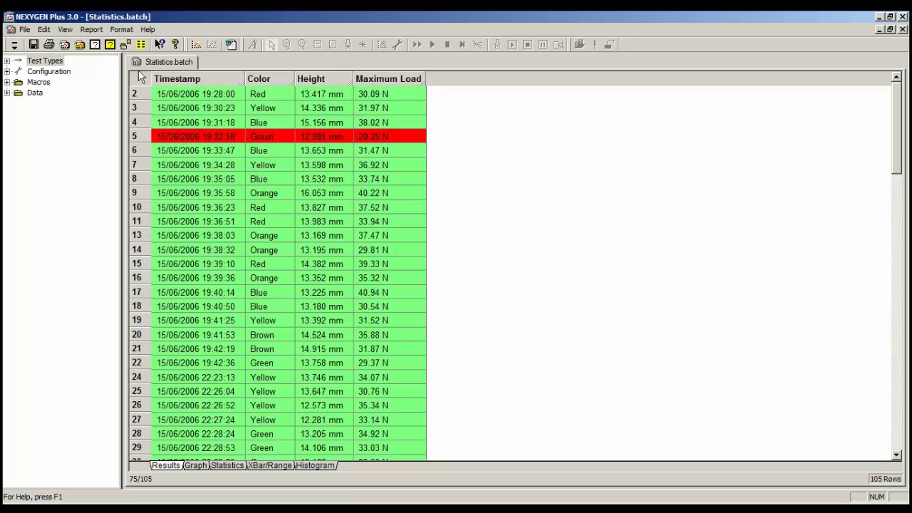
left_click(65, 29)
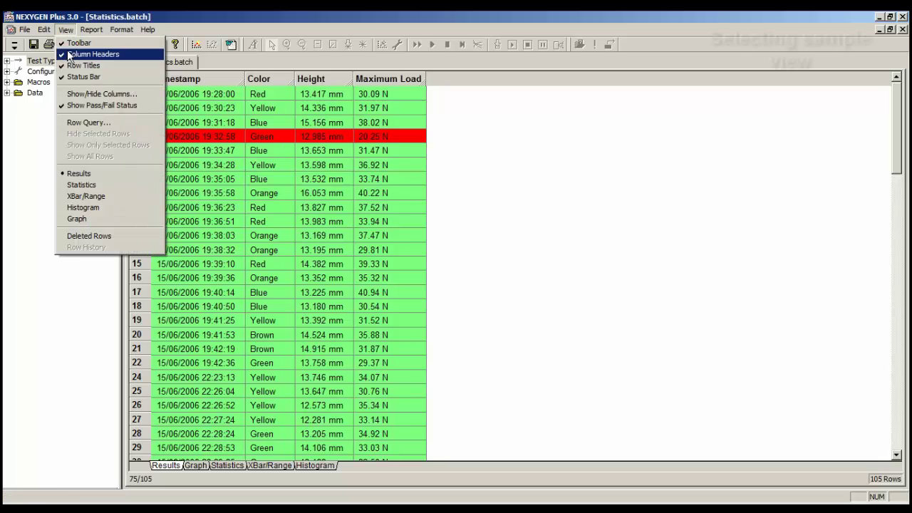
Filter the table to Rows that failed, listing 8 of 105, and select row 5.
left_click(89, 125)
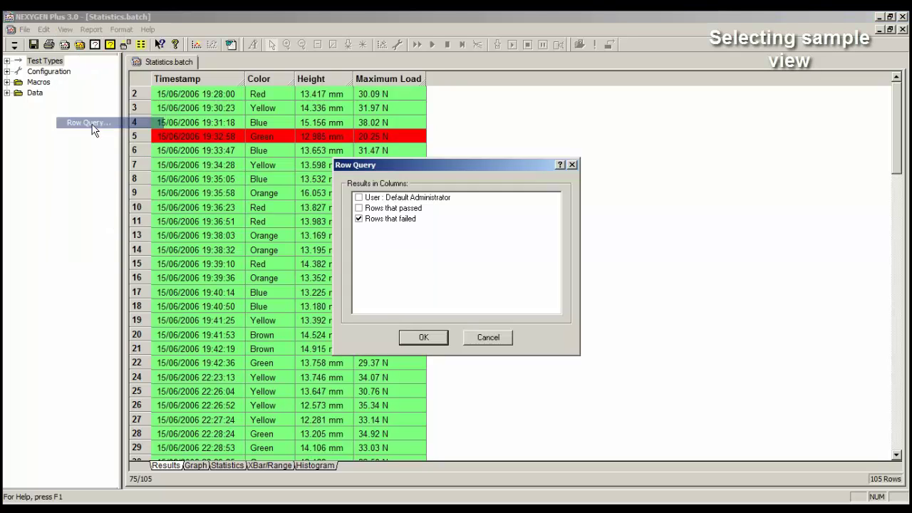
left_click(377, 220)
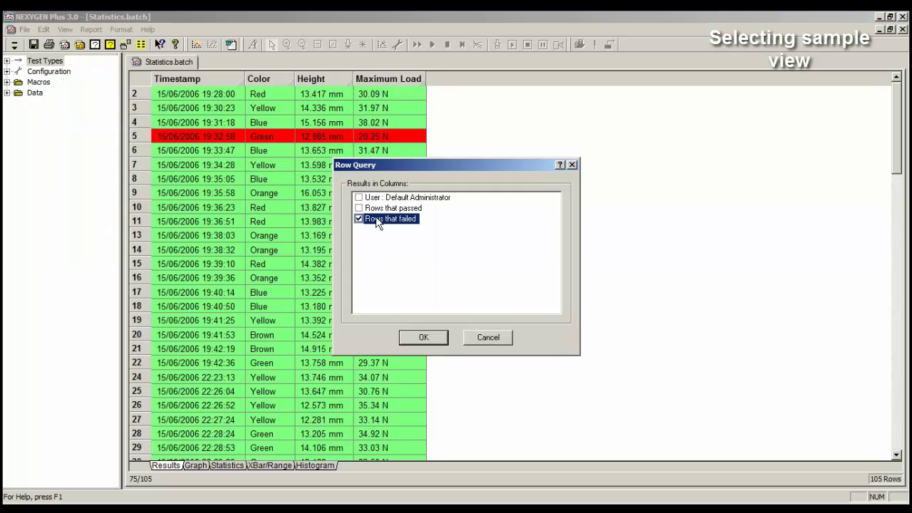
left_click(422, 340)
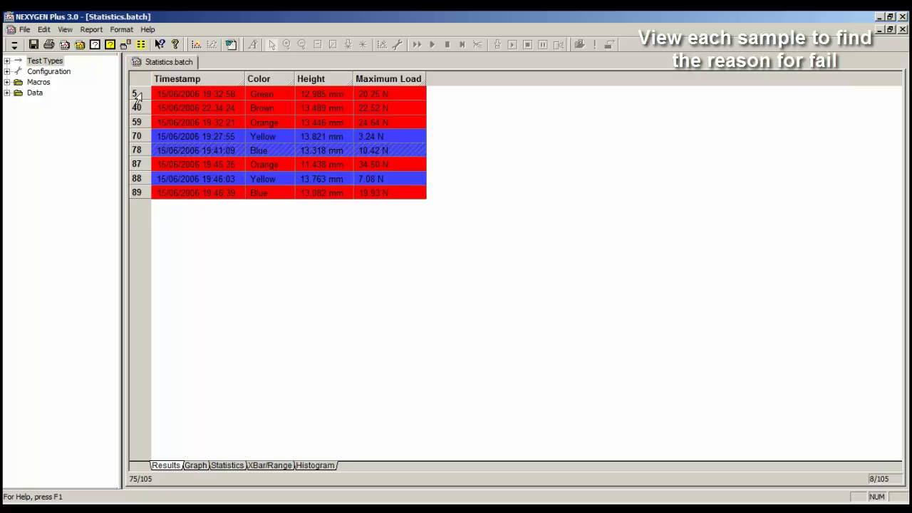
left_click(137, 96)
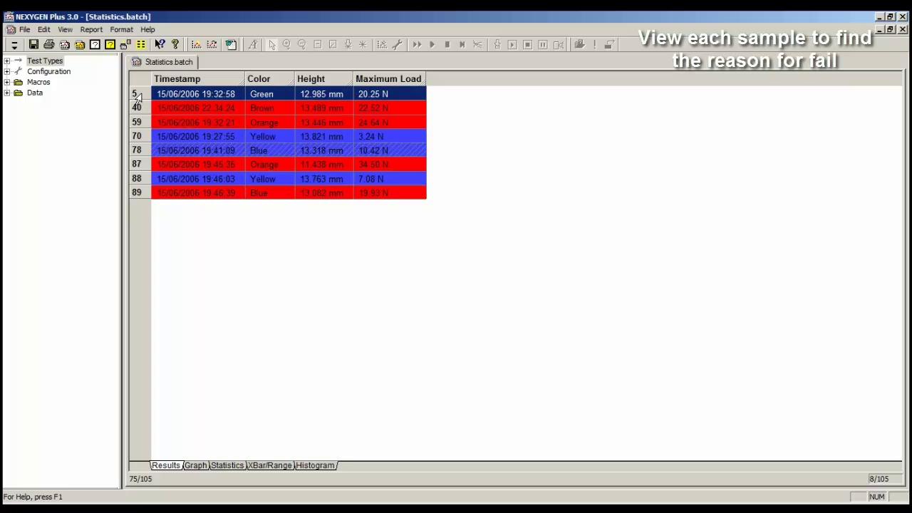
Open Tests Properties for all eight failed rows and move it below the table.
left_click(135, 194, "shift")
right_click(135, 194)
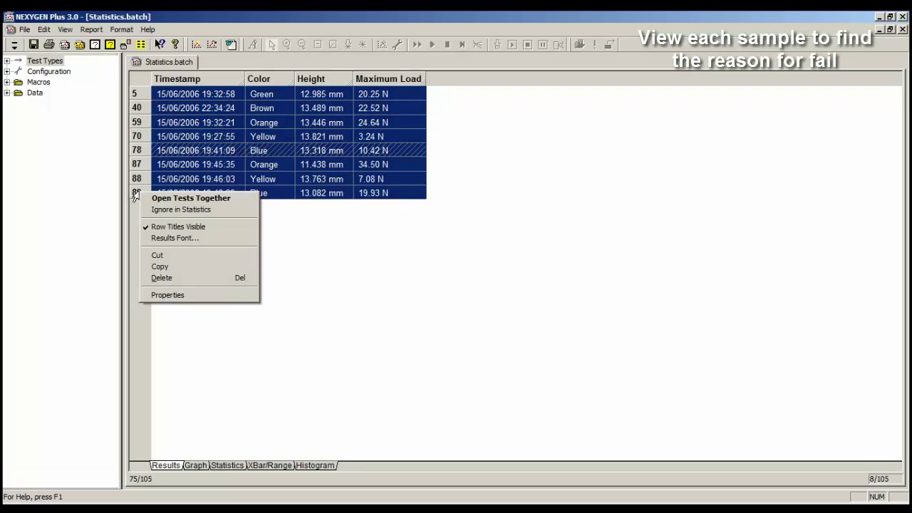
left_click(195, 296)
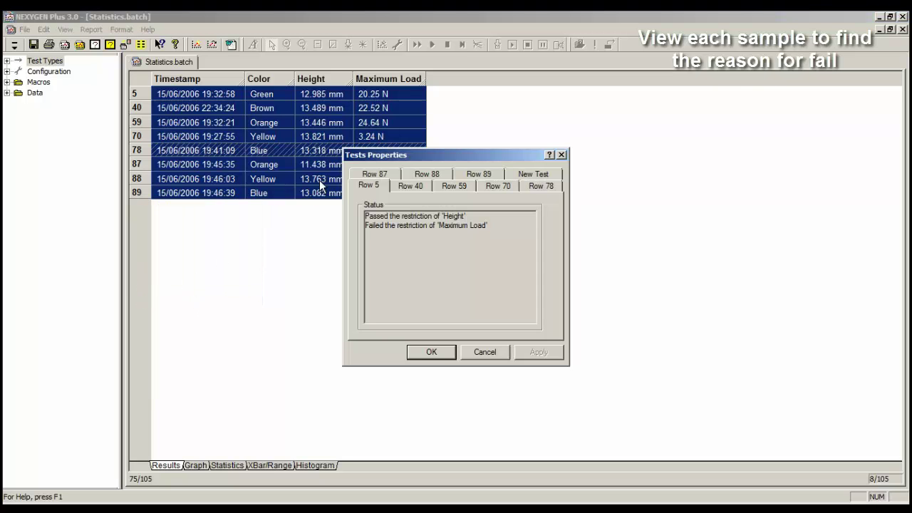
left_click_drag(429, 155, 268, 217)
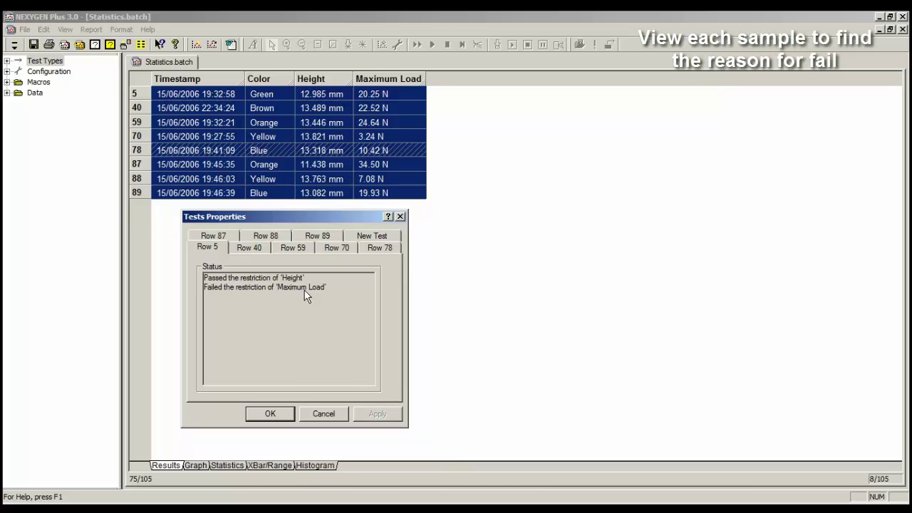
Review each failed row's status: rows 88 and 89 failed Maximum Load, row 87 failed Height.
left_click(252, 248)
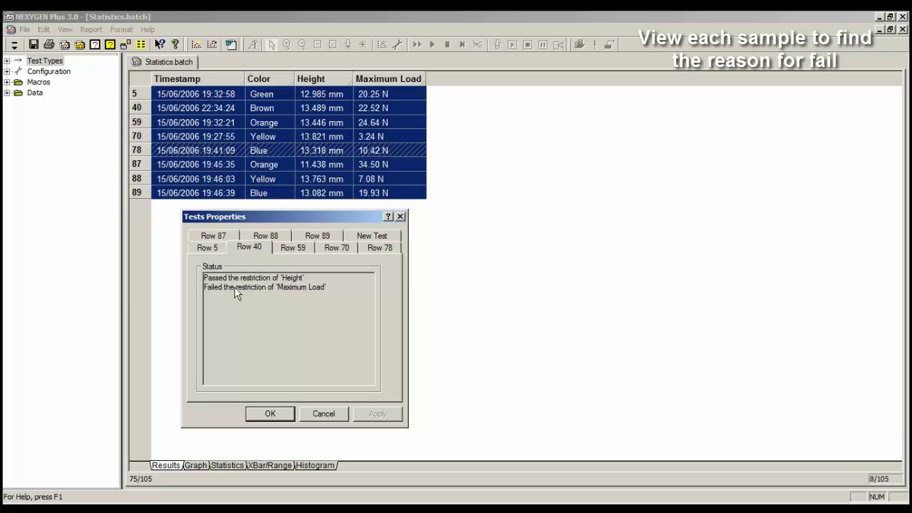
left_click(299, 253)
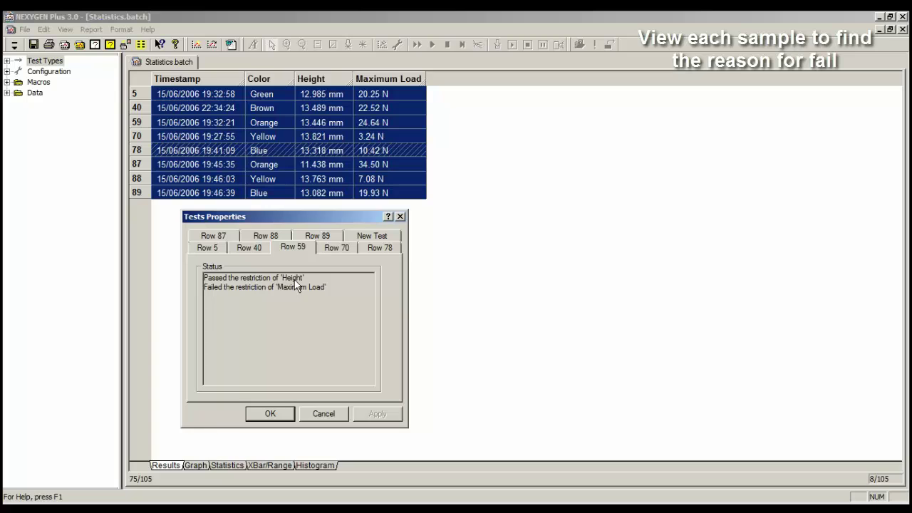
left_click(336, 248)
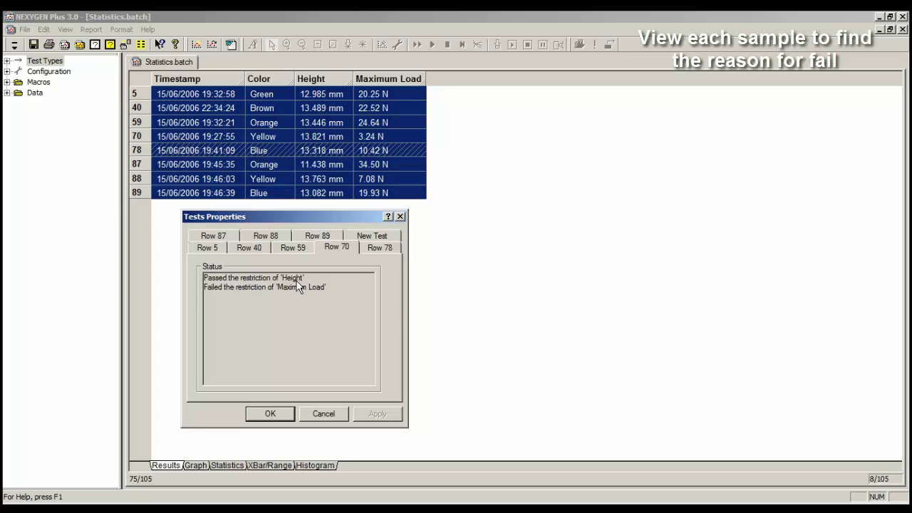
left_click(381, 249)
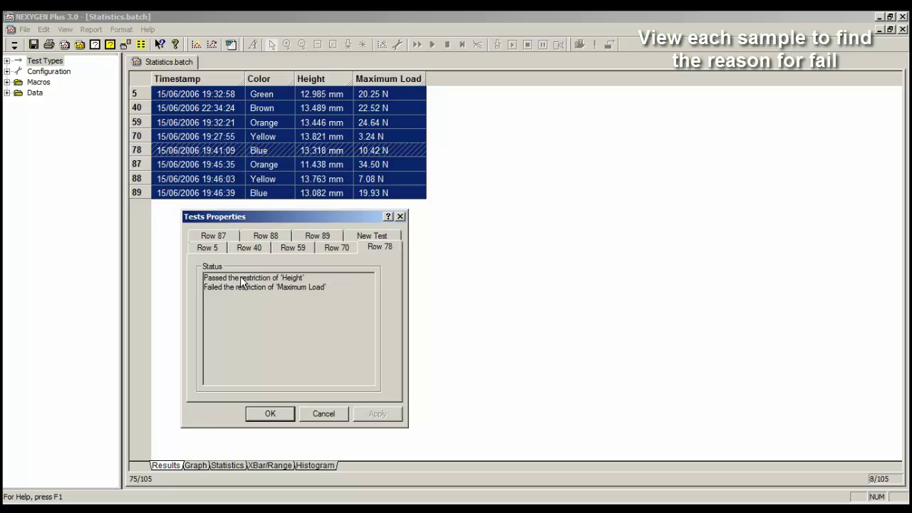
left_click(221, 237)
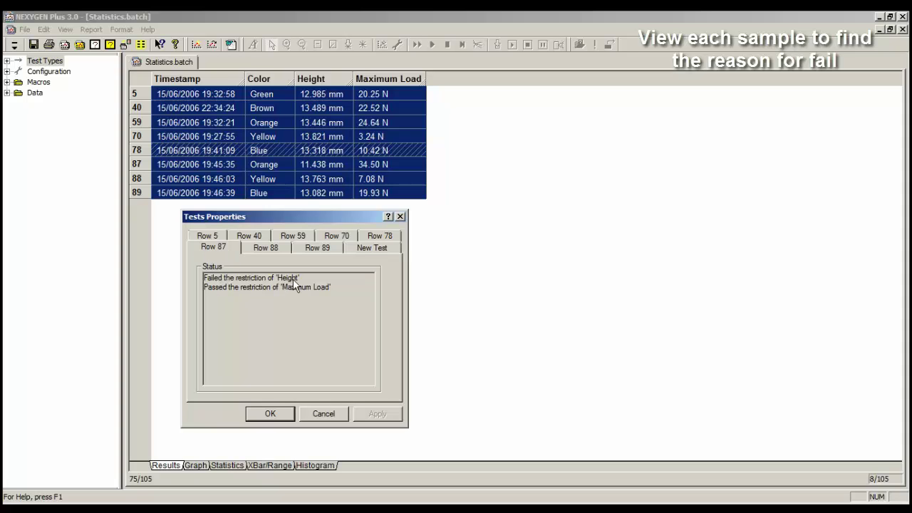
left_click(271, 250)
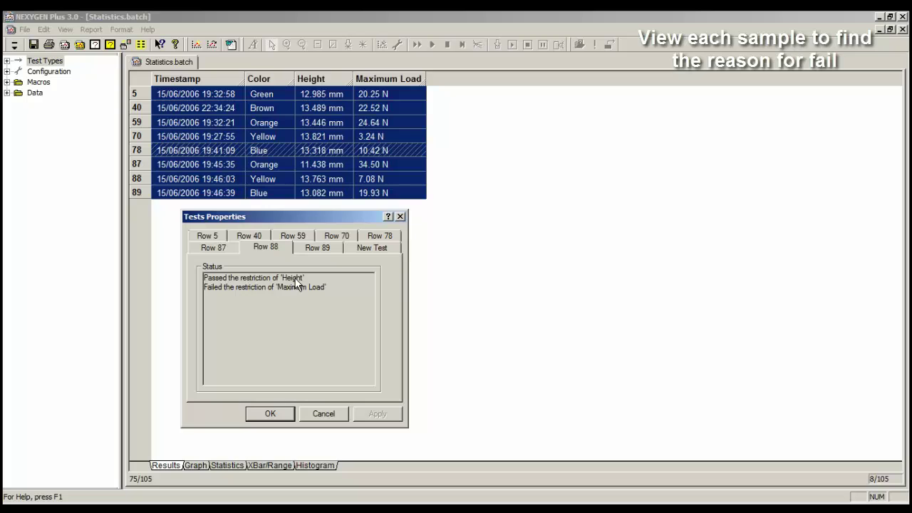
left_click(318, 246)
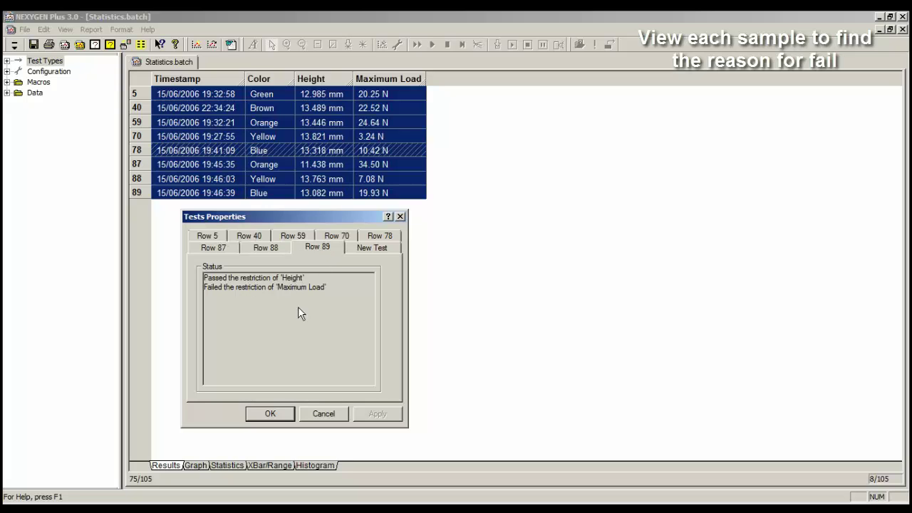
left_click(219, 248)
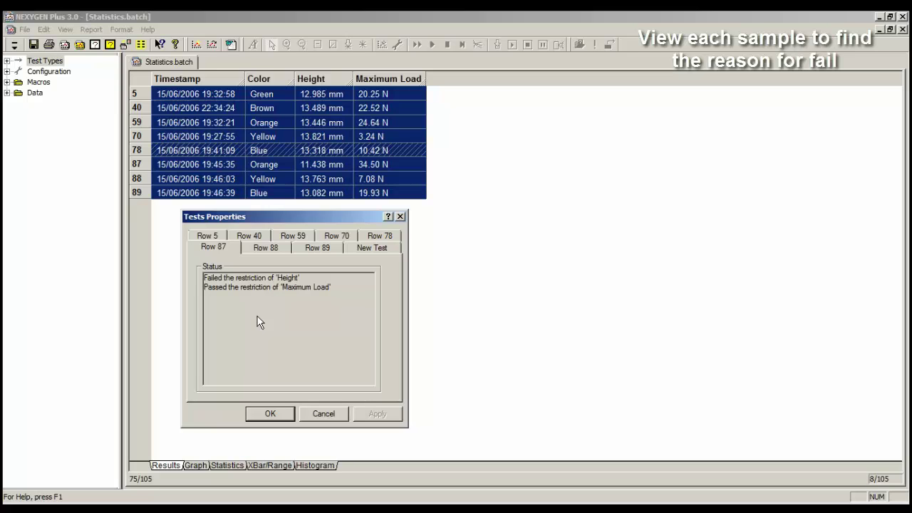
left_click(268, 416)
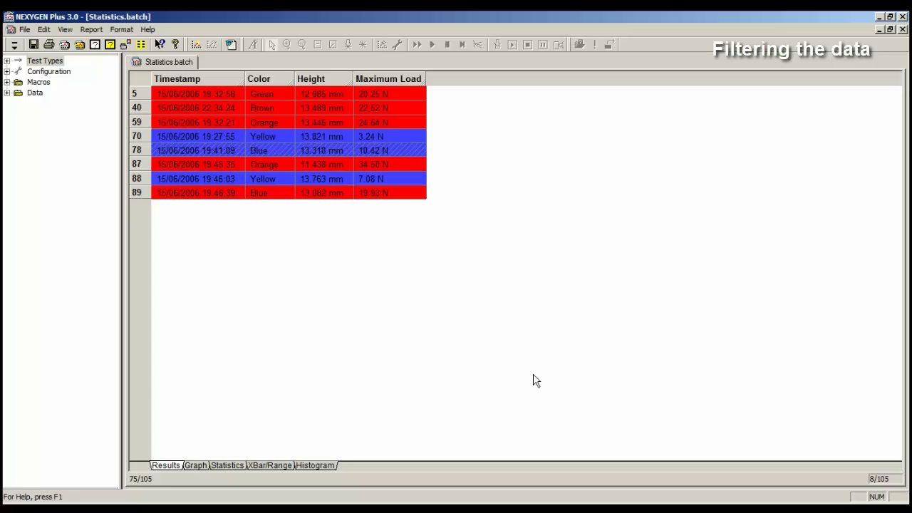
Tick 'Include this column in row queries' in the Color column's Query and SPC properties.
left_click(272, 79)
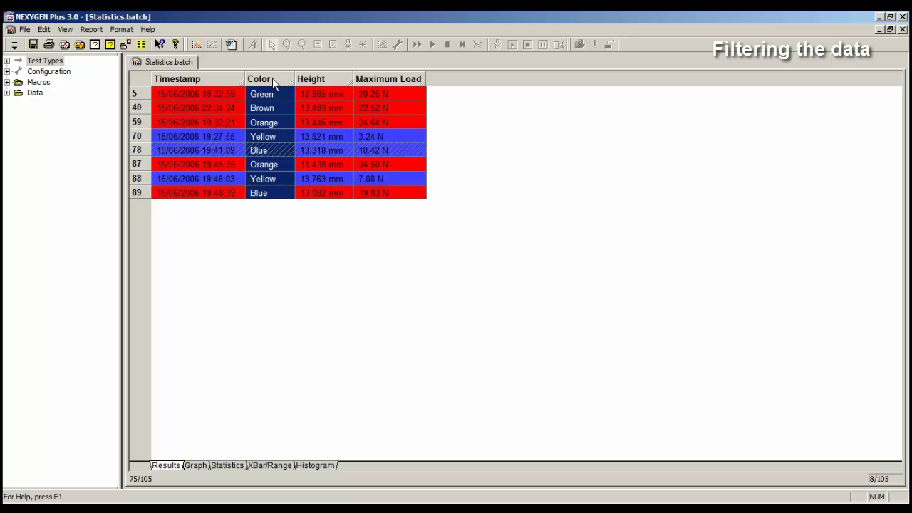
right_click(273, 80)
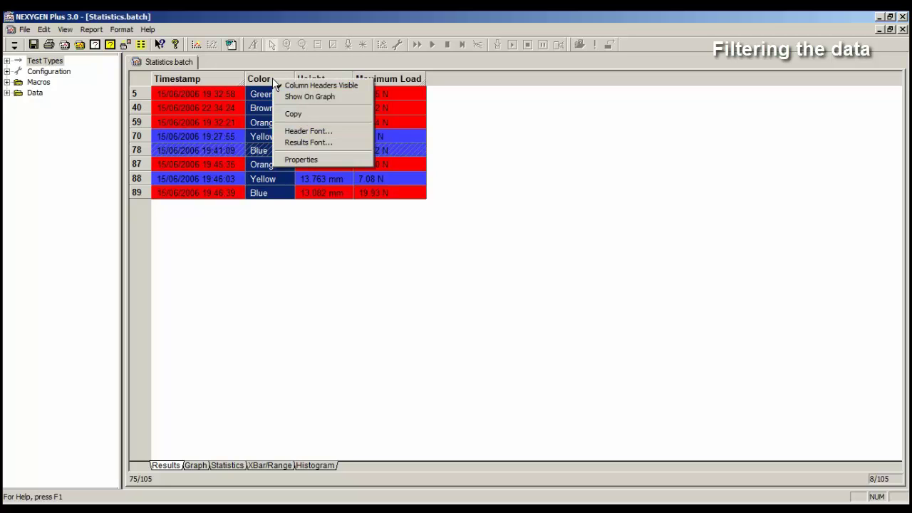
left_click(316, 161)
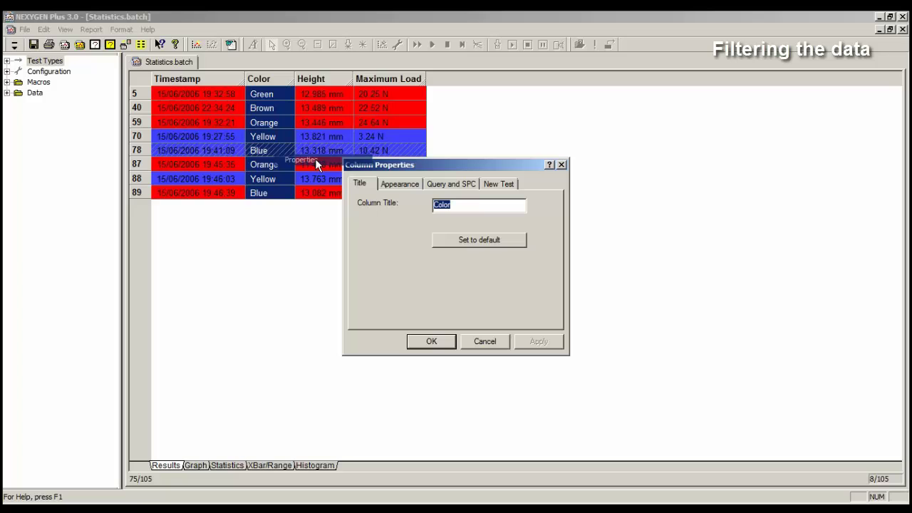
left_click(442, 182)
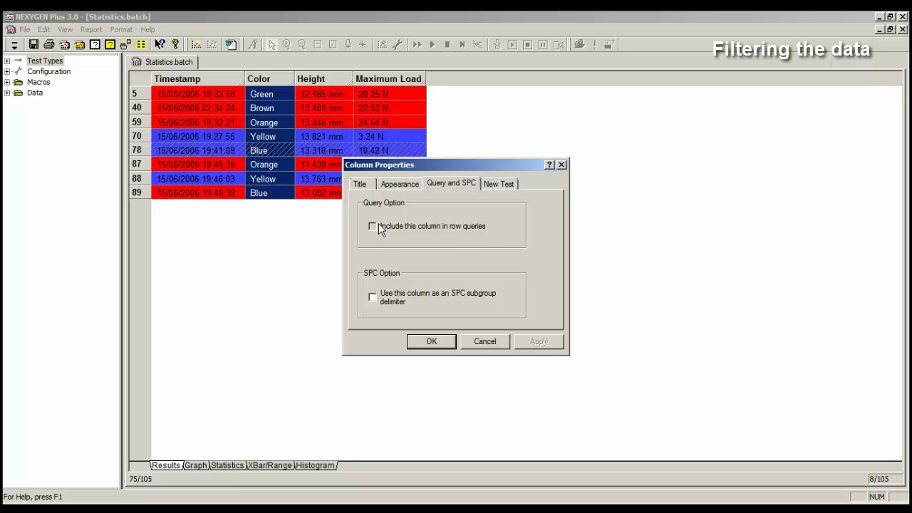
left_click(426, 345)
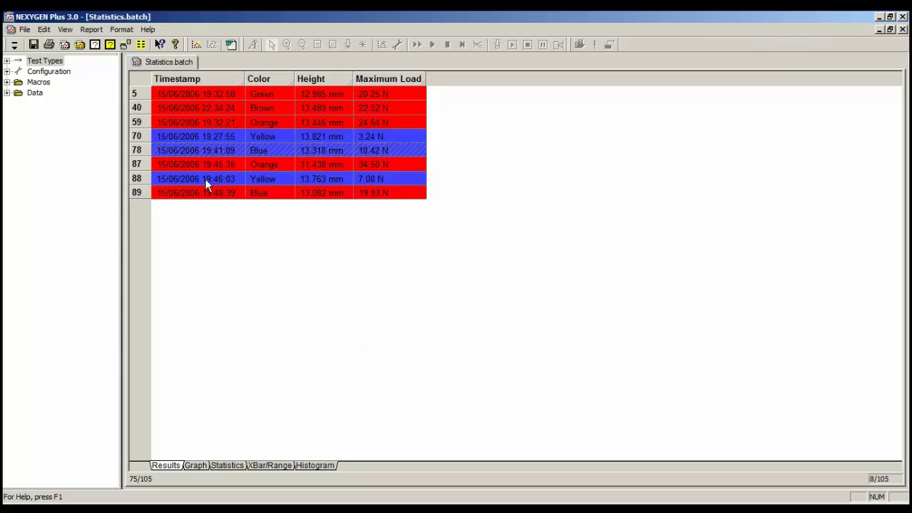
Set the row query to Color : Red with Rows that failed unticked, showing 14 samples.
left_click(66, 30)
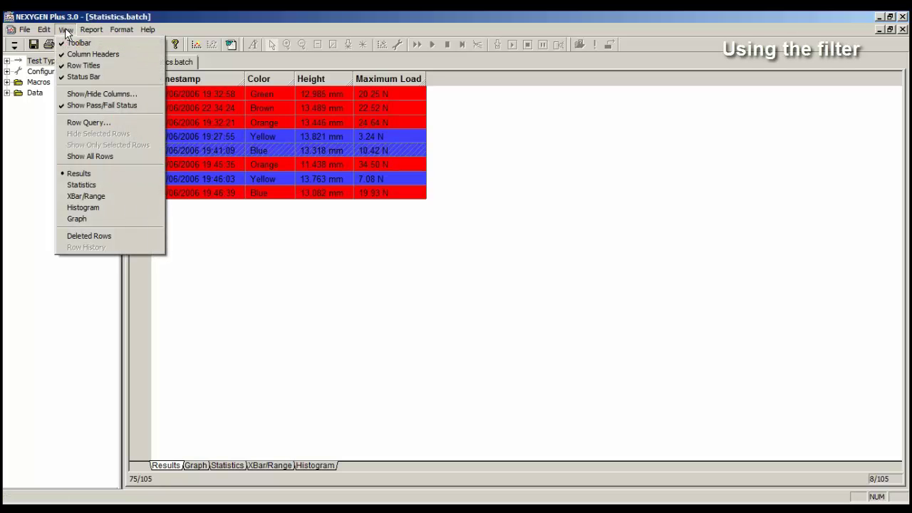
left_click(107, 123)
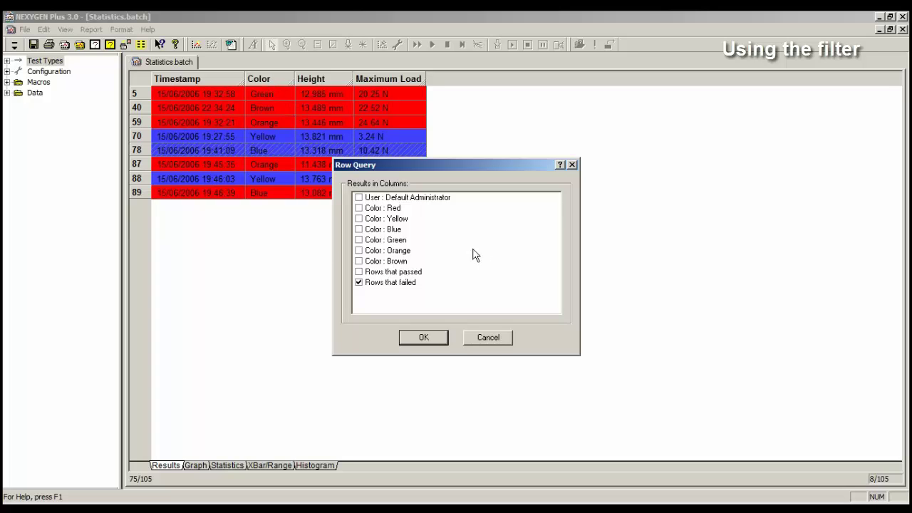
left_click(359, 208)
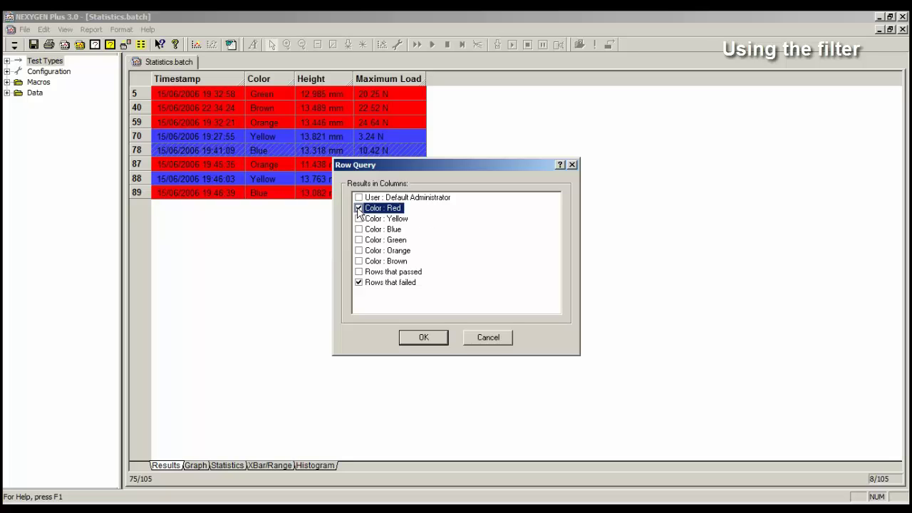
left_click(359, 283)
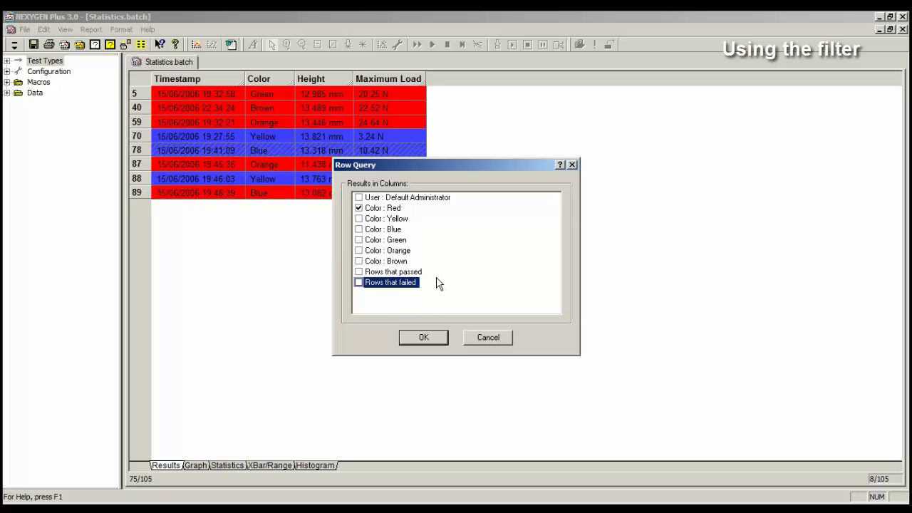
left_click(423, 337)
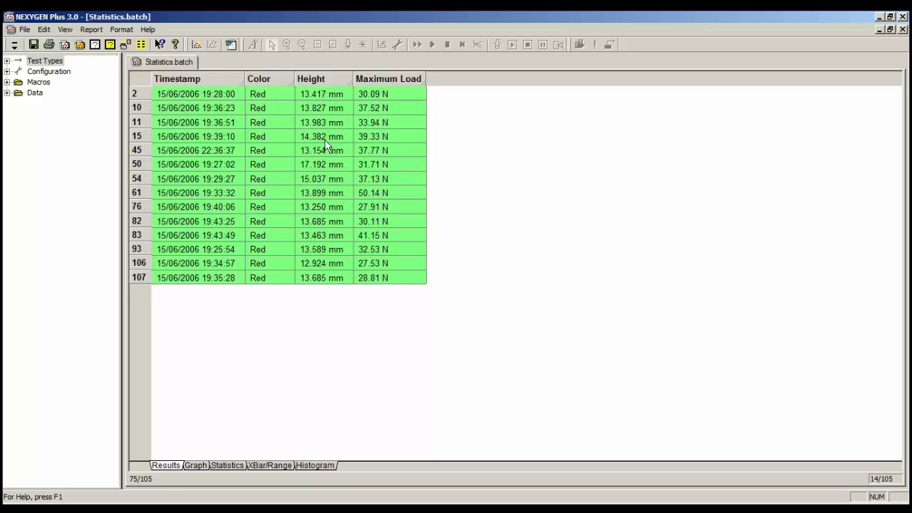
left_click(229, 465)
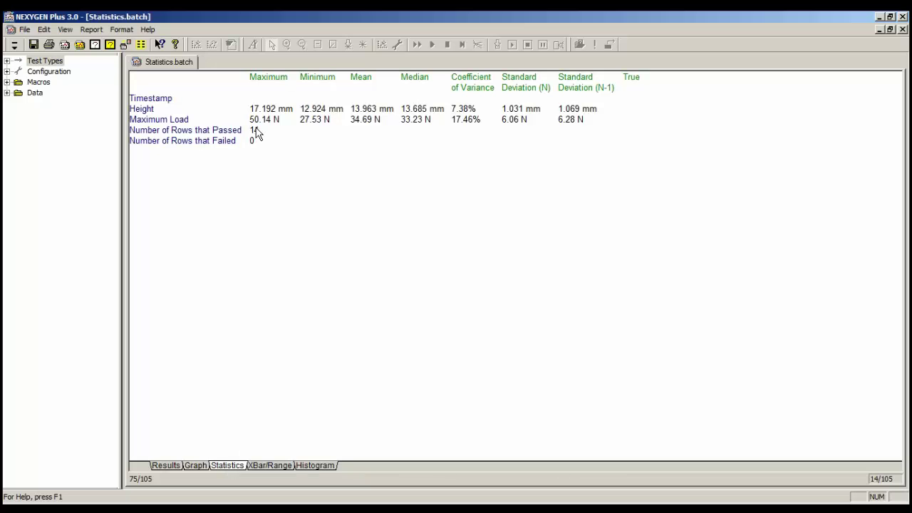
left_click(173, 467)
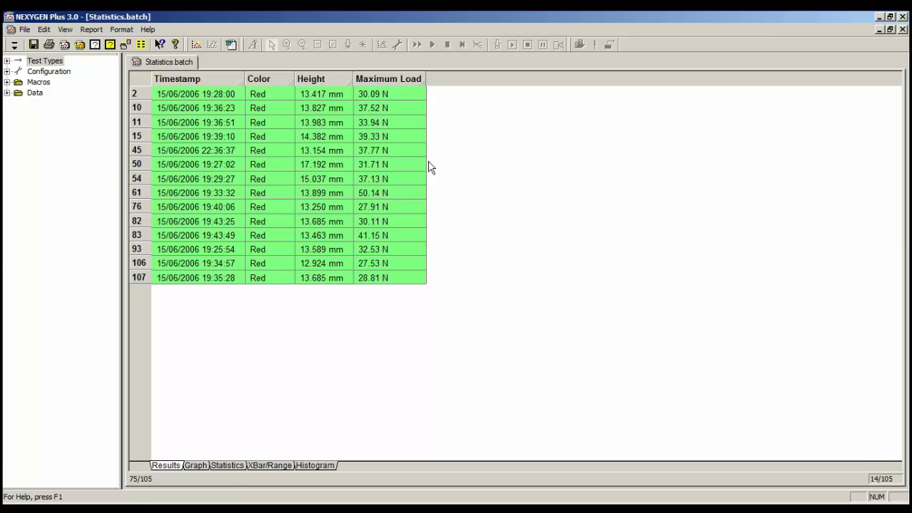
Add Color : Yellow to the row query, showing both Red and Yellow samples.
left_click(65, 30)
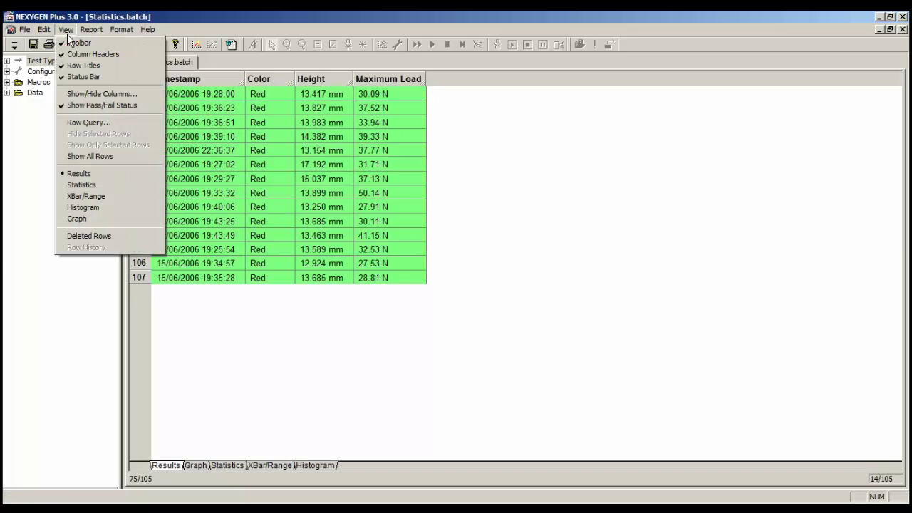
left_click(105, 122)
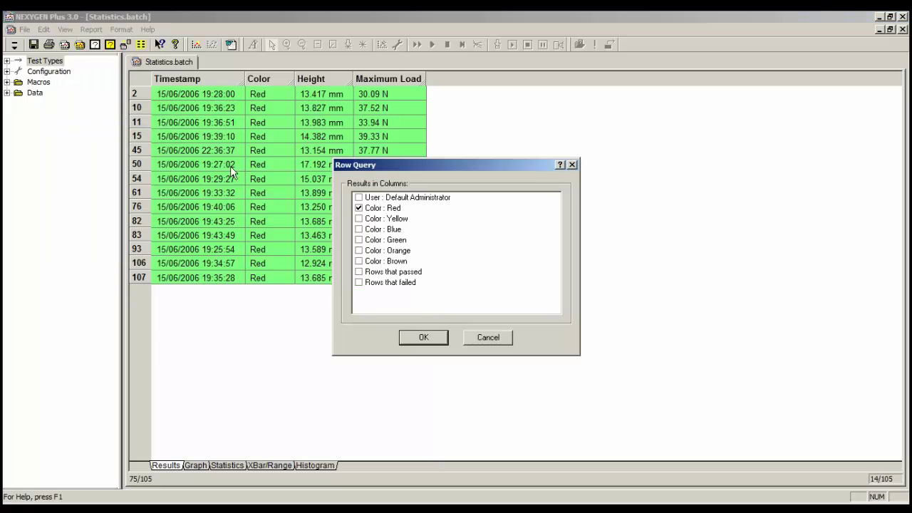
left_click(360, 219)
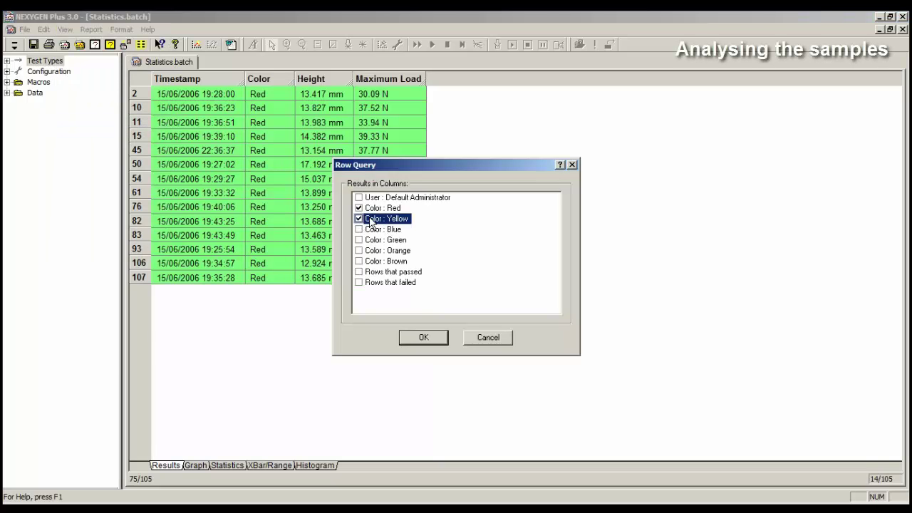
left_click(428, 336)
scroll(505, 273, "down", 3)
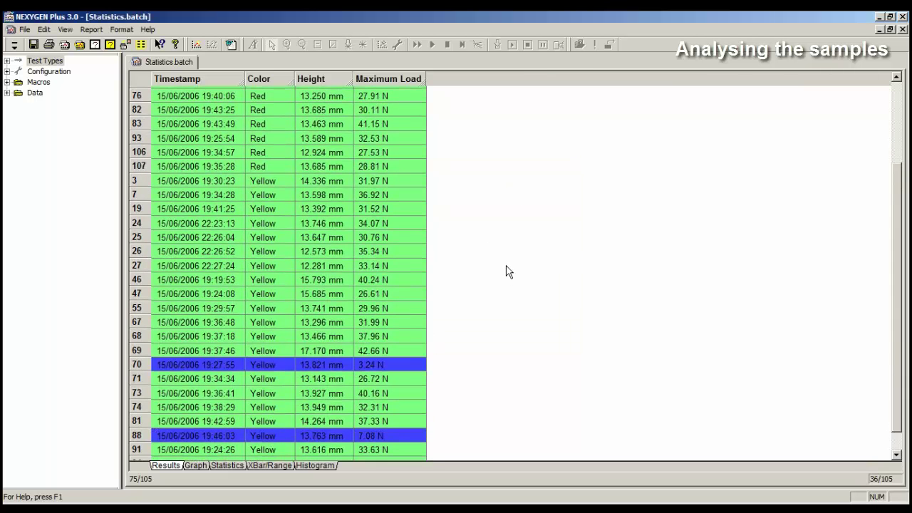
scroll(494, 258, "up", 4)
scroll(470, 228, "down", 4)
scroll(477, 242, "up", 3)
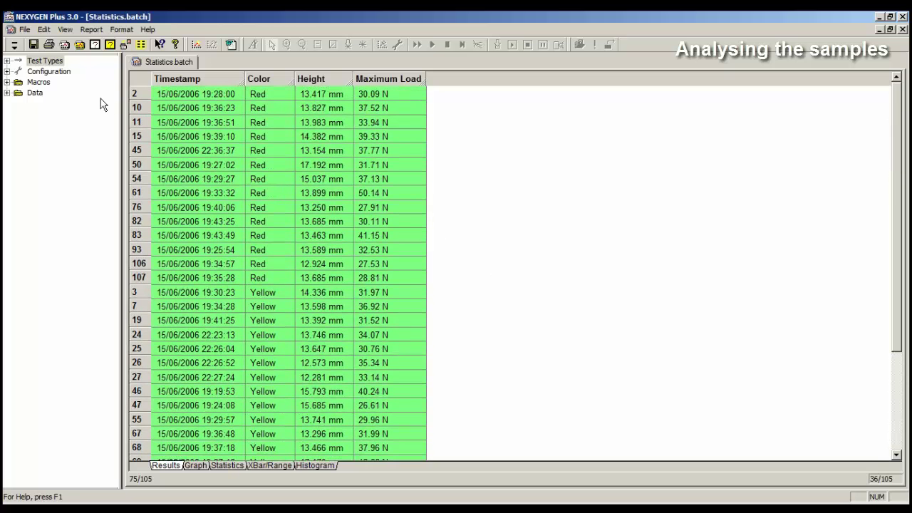
Remove Color : Red from the query, leaving only the 22 Yellow samples.
left_click(63, 30)
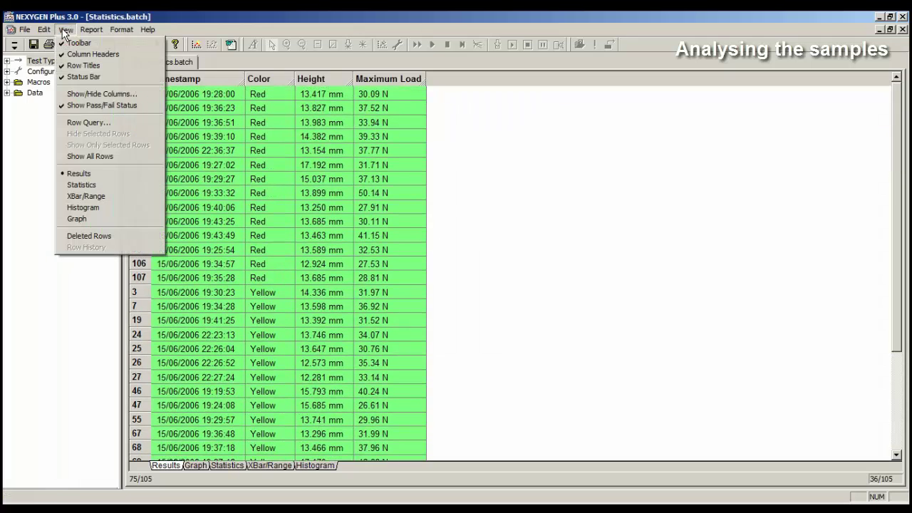
left_click(92, 123)
left_click(359, 208)
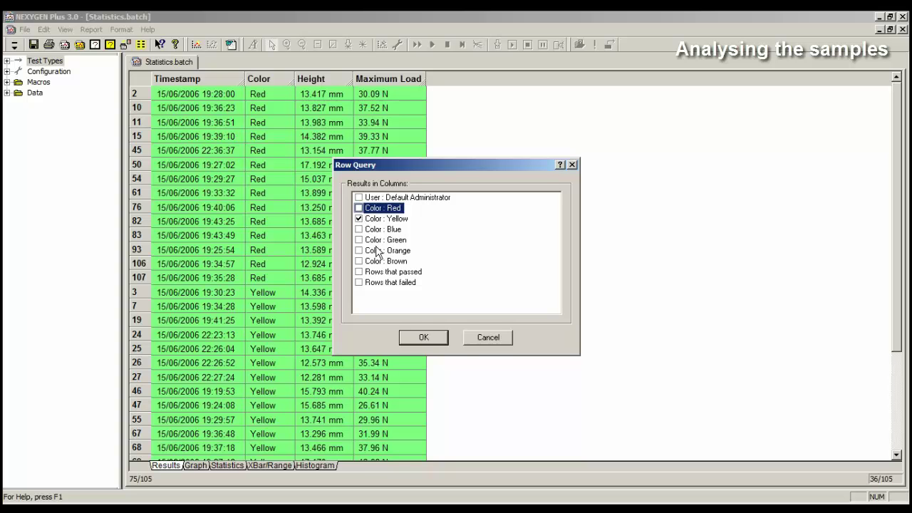
left_click(425, 338)
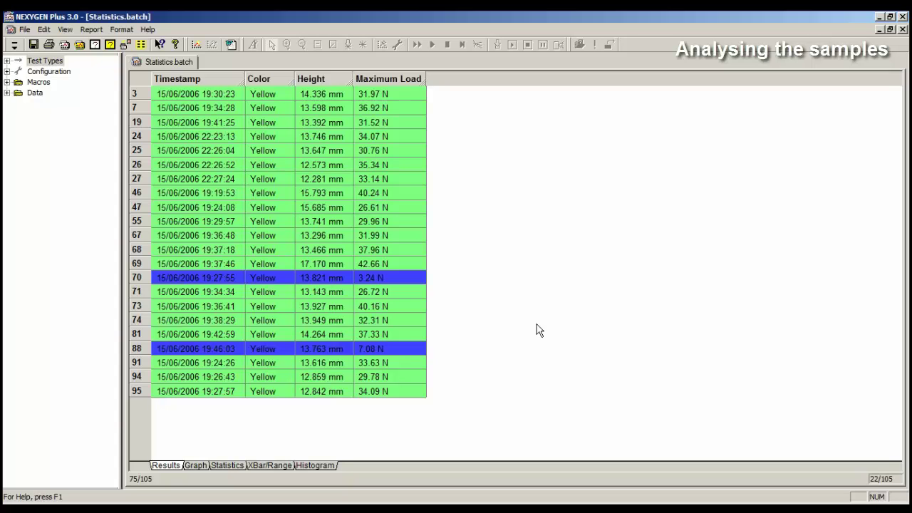
Replace Color : Yellow with Color : Blue in the row query, listing 19 of 105 samples.
left_click(64, 31)
left_click(87, 122)
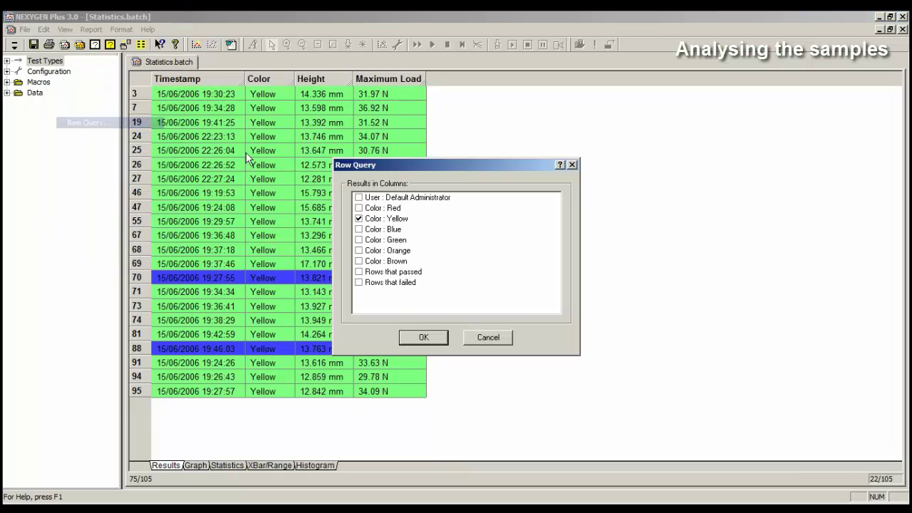
left_click(359, 229)
left_click(358, 218)
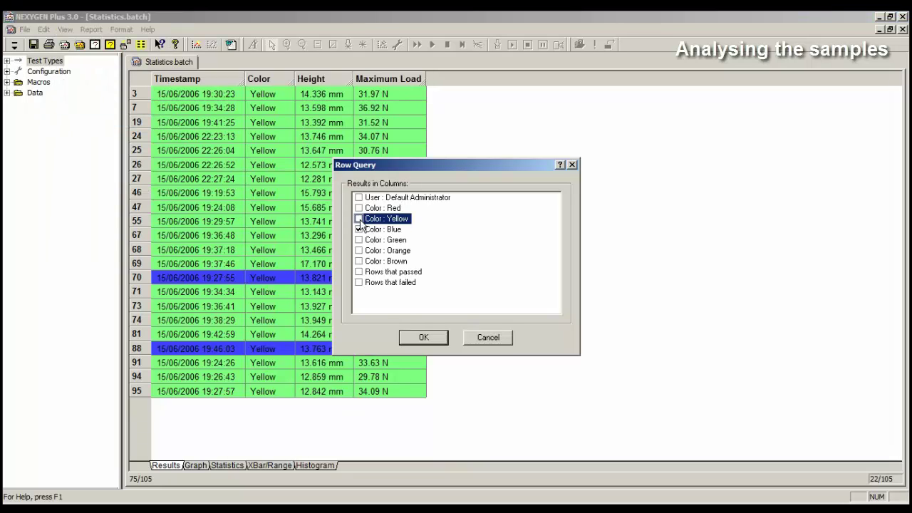
left_click(423, 337)
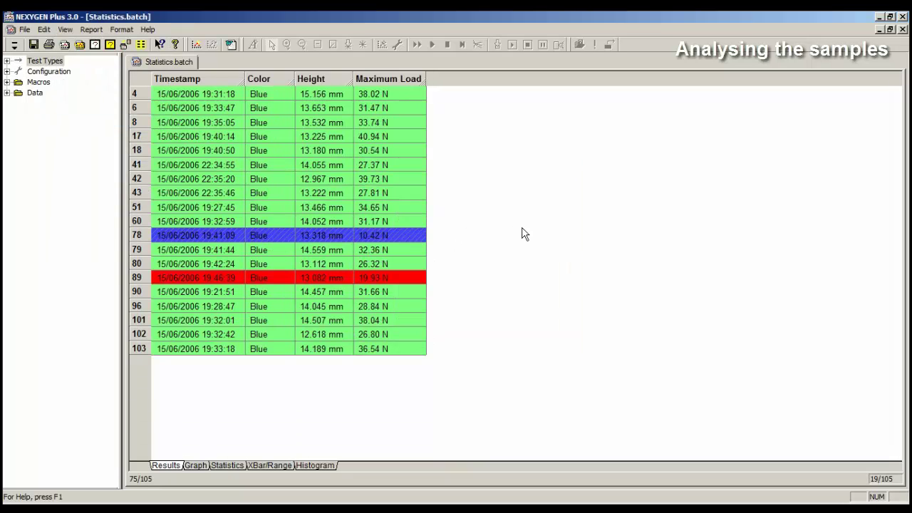